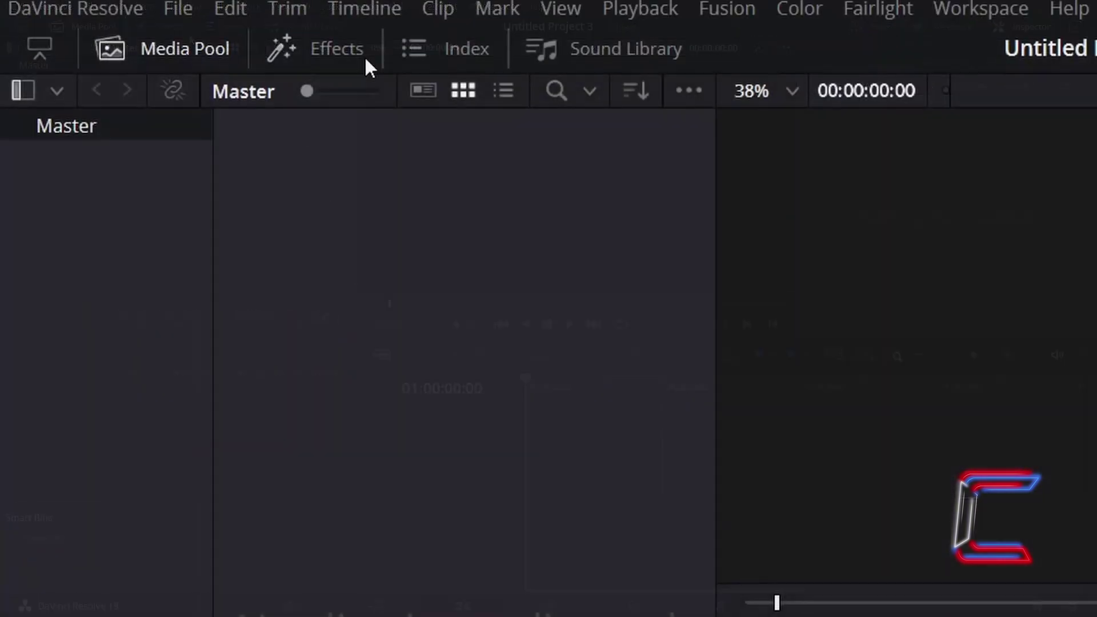
- Place a Noise Gradient from Toolbox > Generators at the start of the V1 track
click(363, 55)
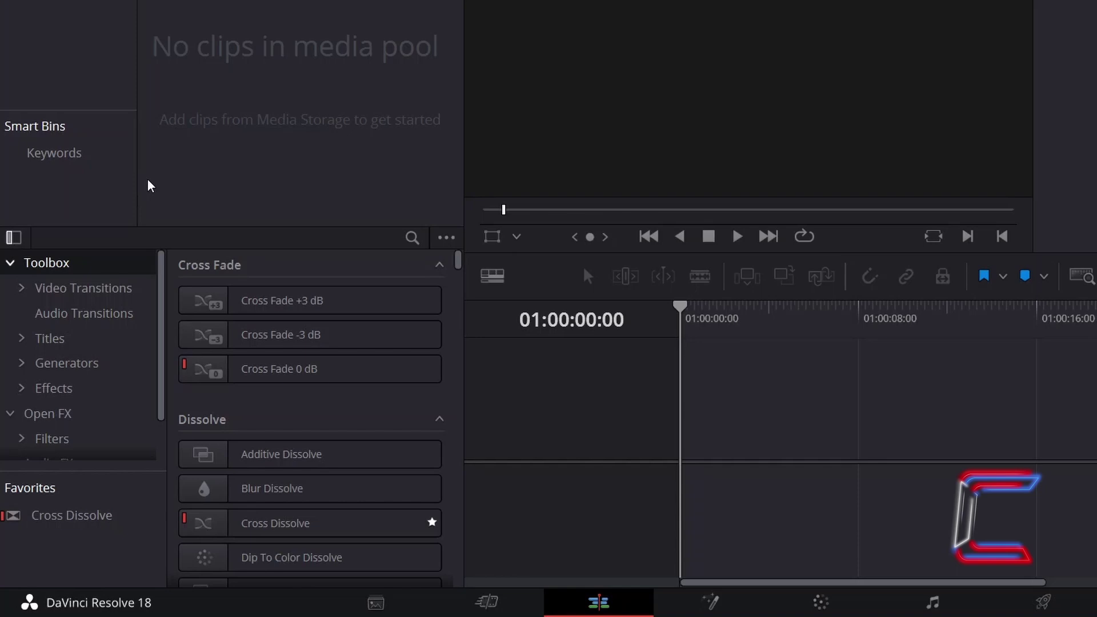
click(124, 365)
scroll(397, 320, down, 5)
scroll(398, 325, up, 1)
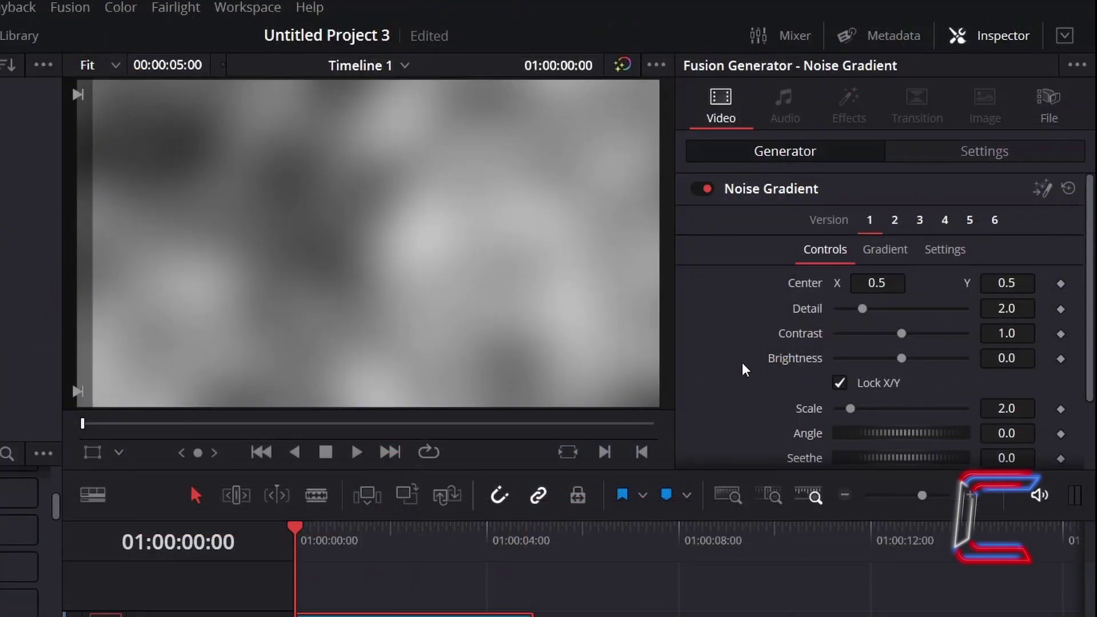
- Set the Noise Gradient's Seethe value to 0.025
scroll(744, 368, down, 3)
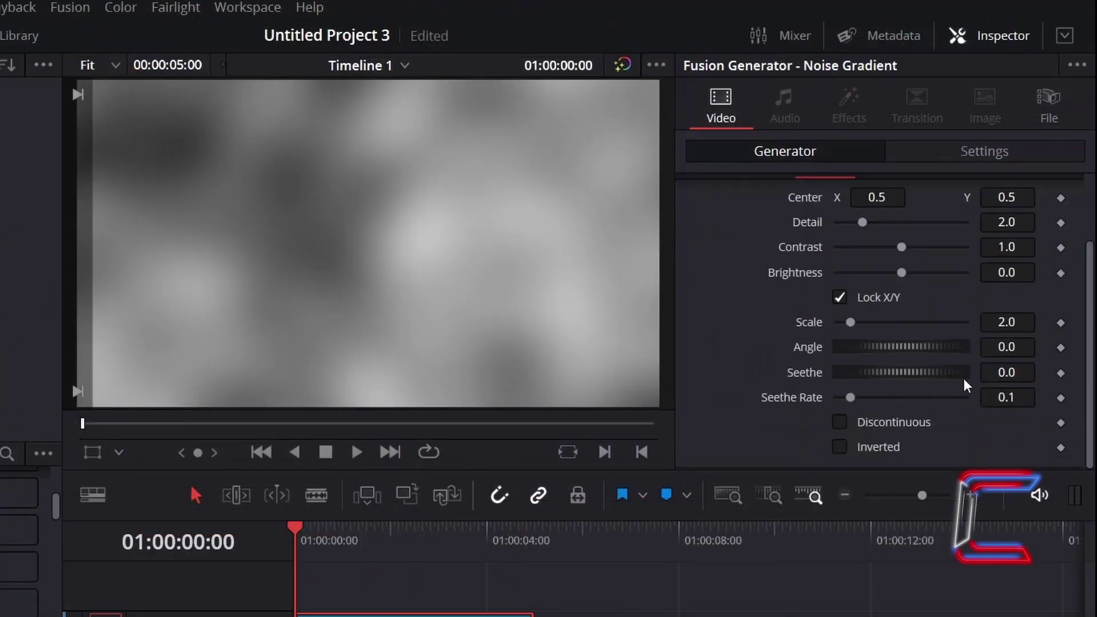
click(1023, 372)
text(25)
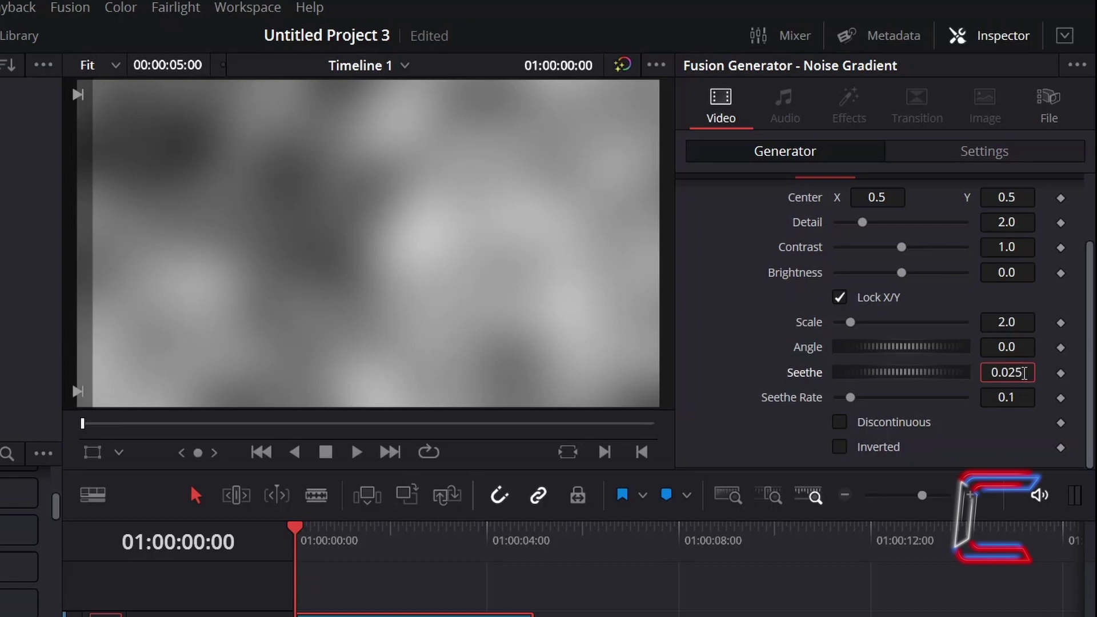
key(Tab)
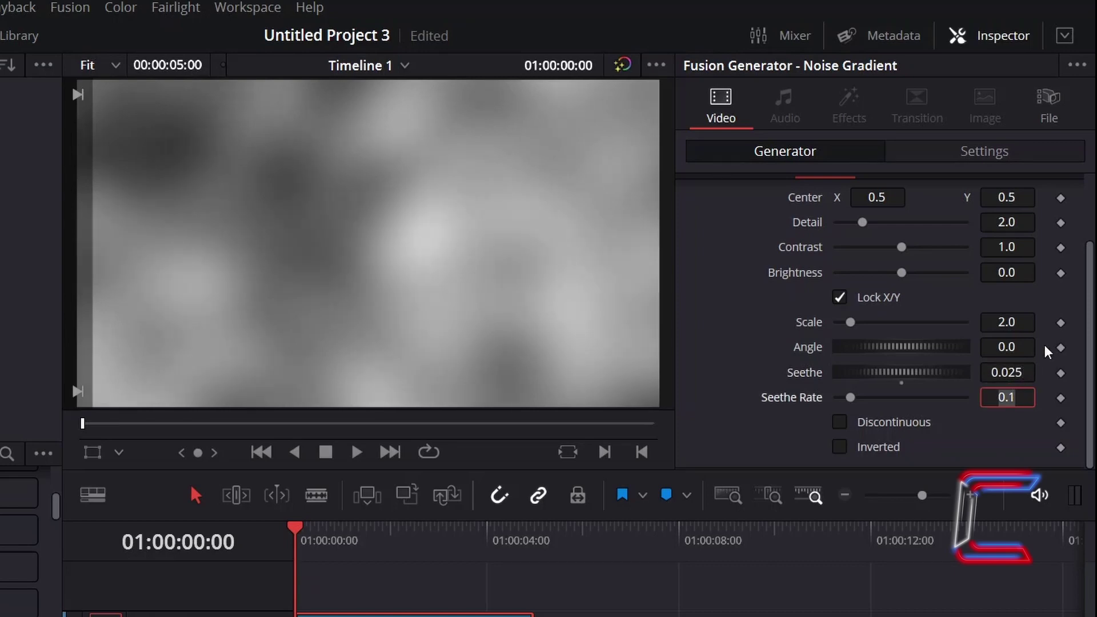
- Change the gradient's right colour stop to pale yellow #ffff7f
scroll(965, 325, up, 3)
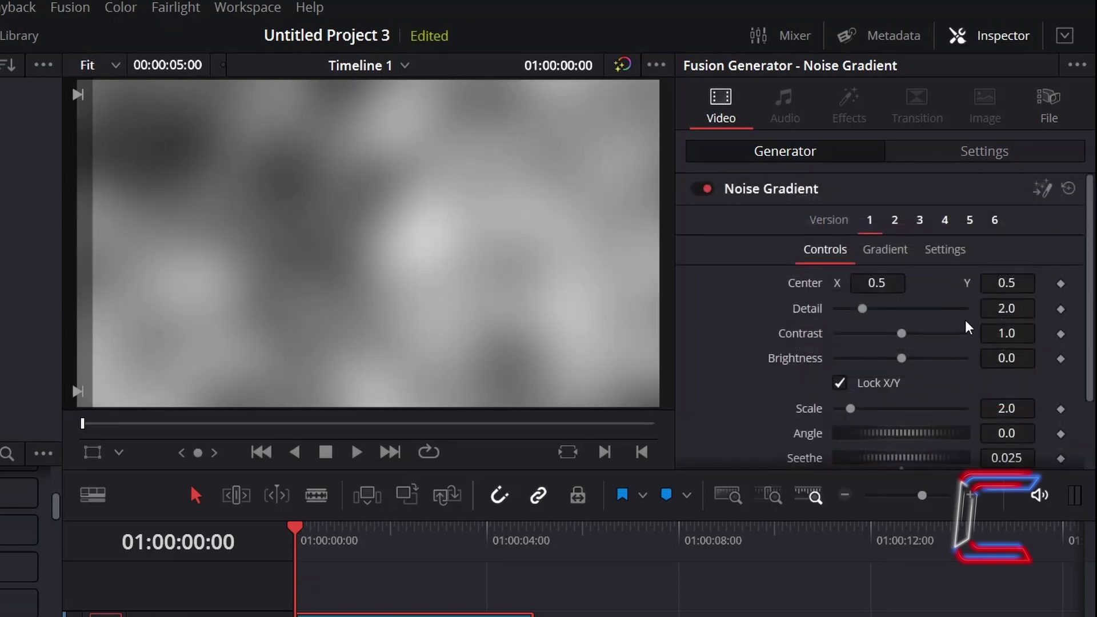
click(898, 252)
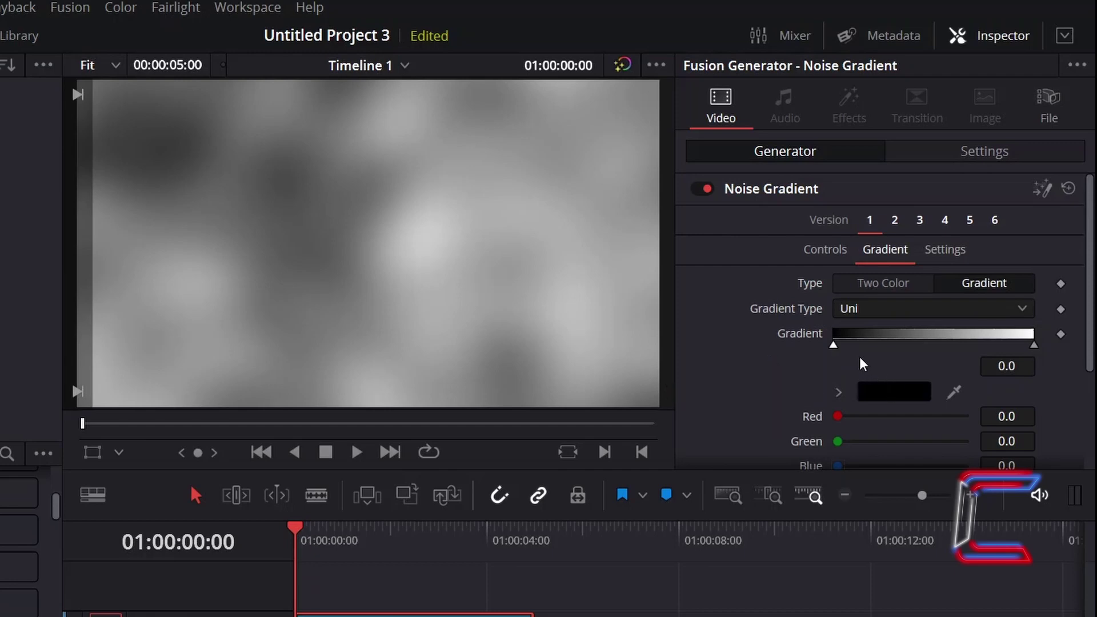
click(1034, 346)
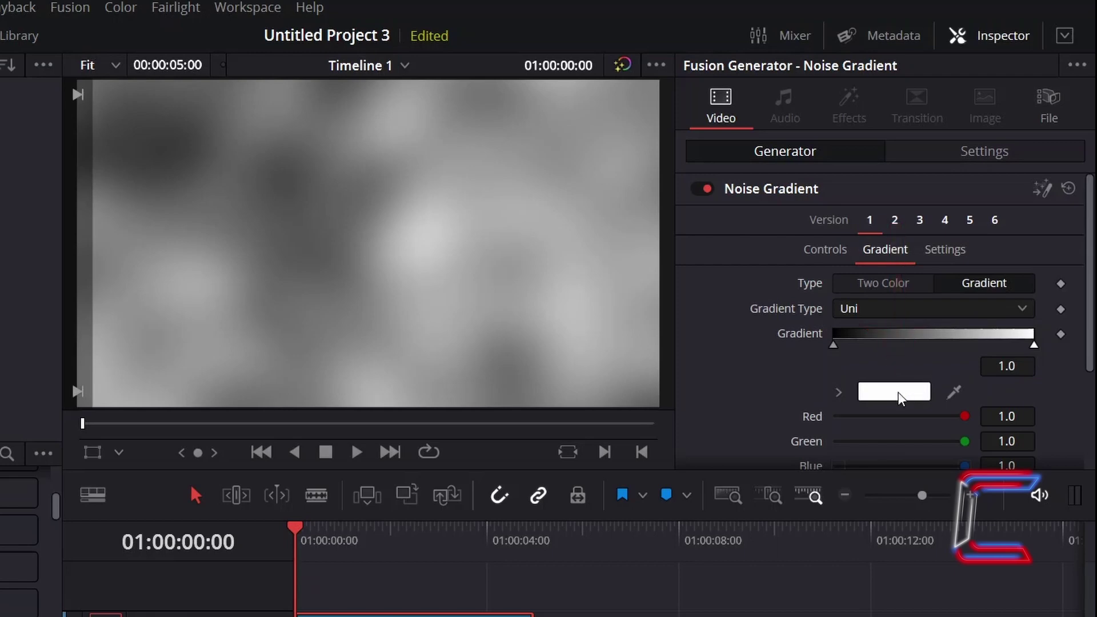
click(921, 392)
click(381, 223)
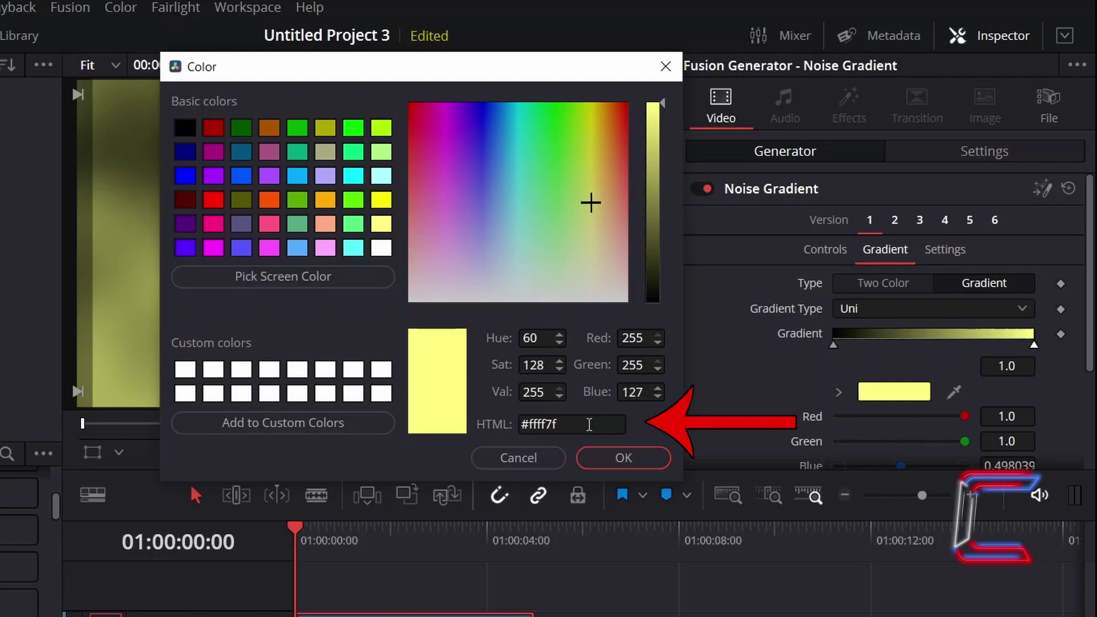
click(632, 459)
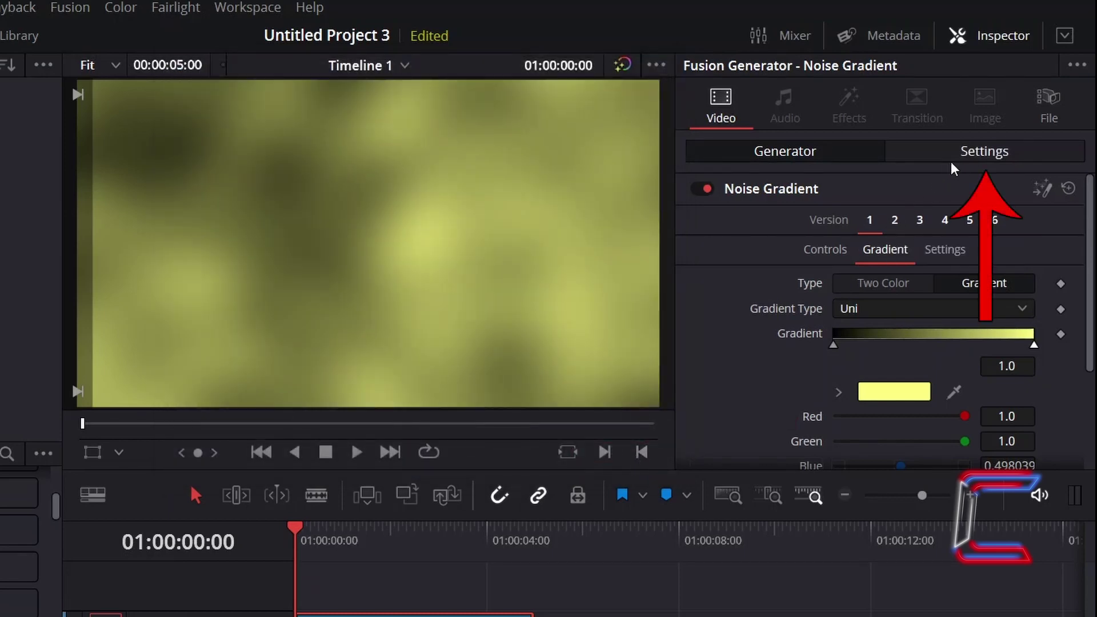
- Set the Noise Gradient clip's Composite opacity to 25
click(952, 161)
scroll(927, 284, down, 2)
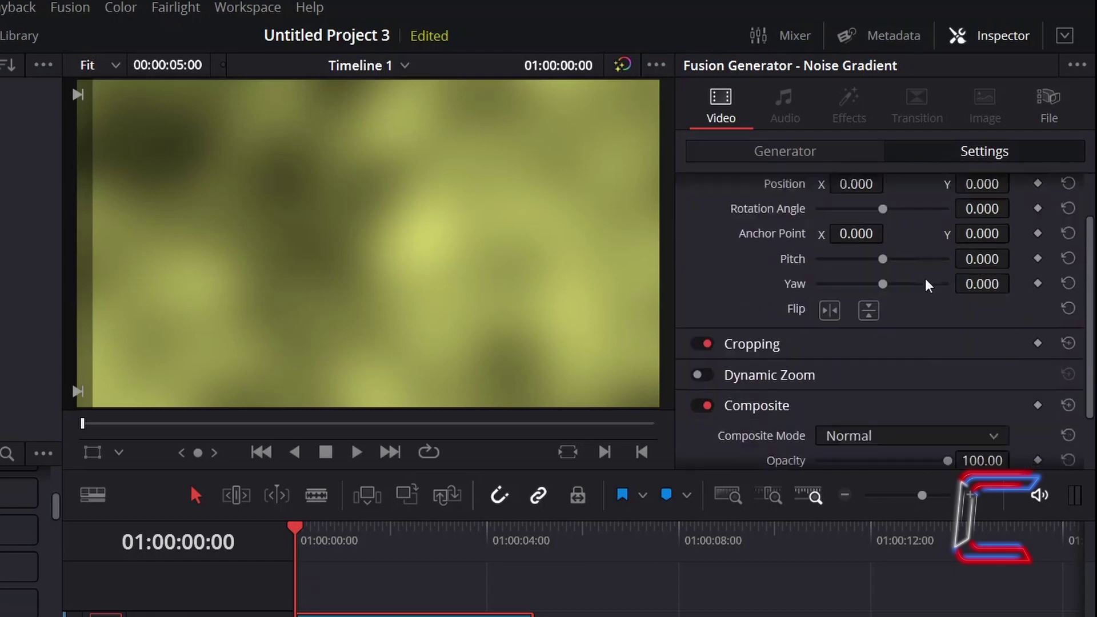
scroll(927, 283, down, 2)
click(999, 388)
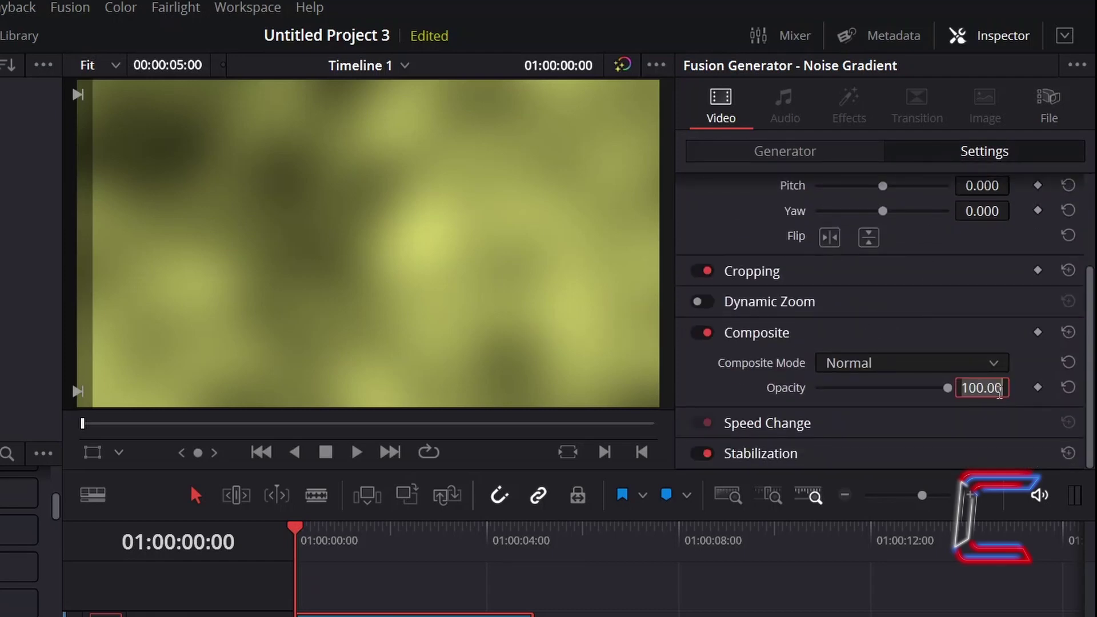
text(25)
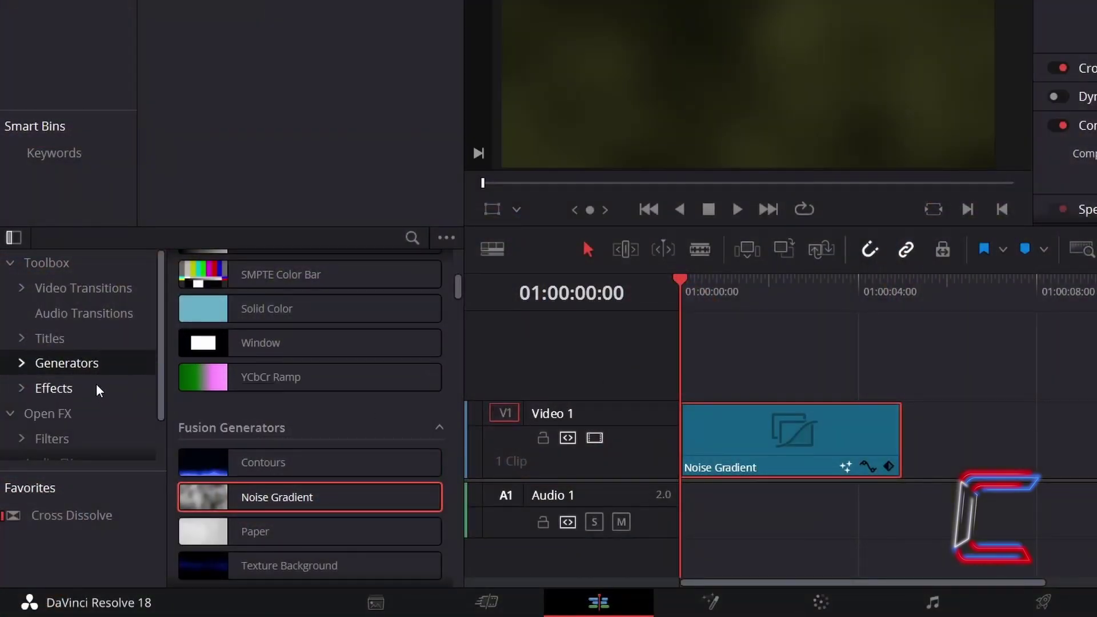
- Place a Fusion Composition on V2 at the timeline start, matching the Noise Gradient's length
click(93, 384)
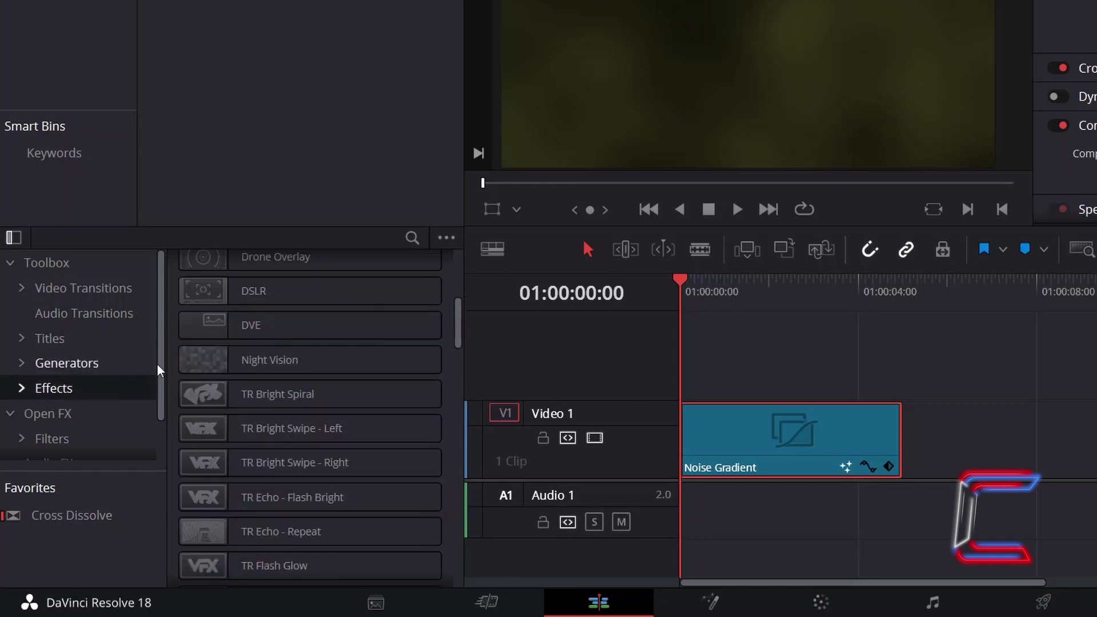
scroll(250, 351, up, 5)
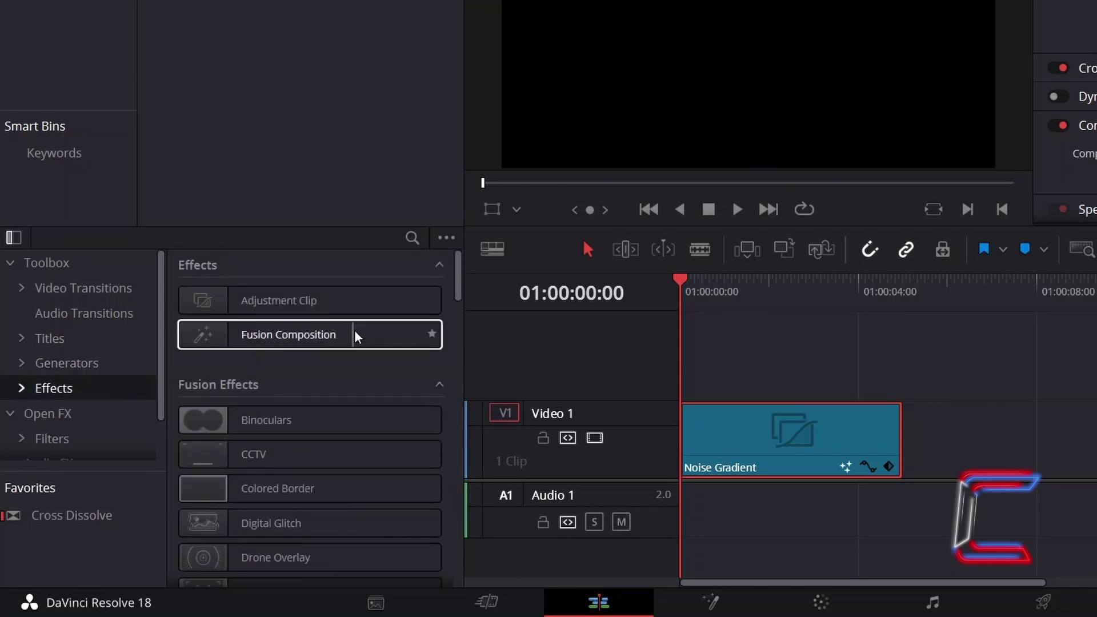
drag(359, 334, 683, 346)
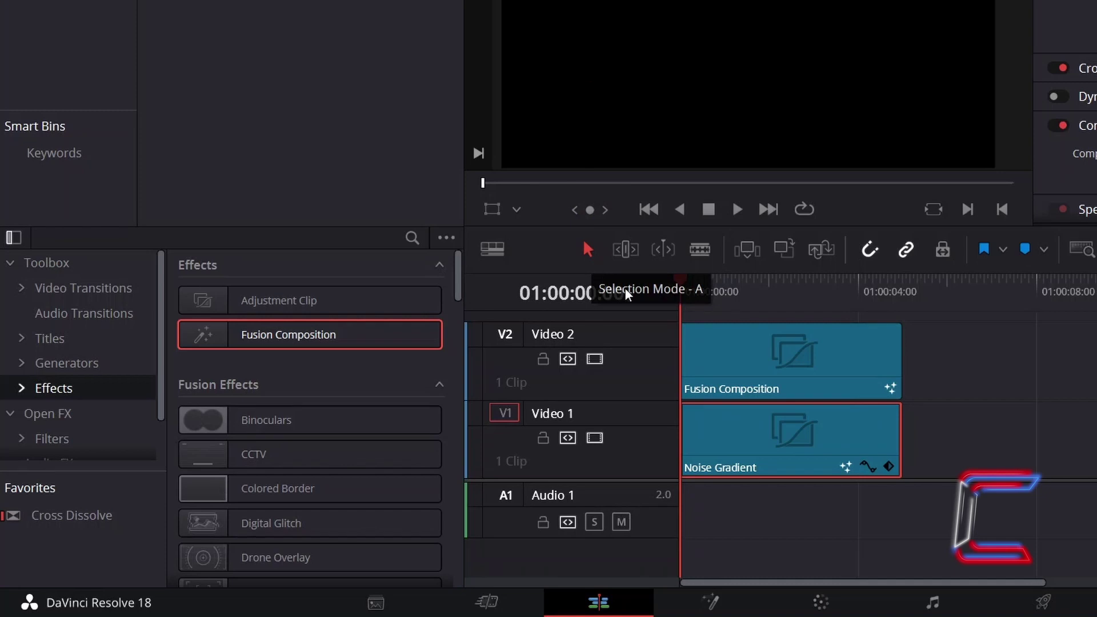
mouse_move(895, 362)
mouse_down()
mouse_move(1014, 364)
mouse_move(899, 363)
mouse_up()
mouse_move(821, 370)
mouse_down()
mouse_move(875, 353)
mouse_move(835, 361)
mouse_up()
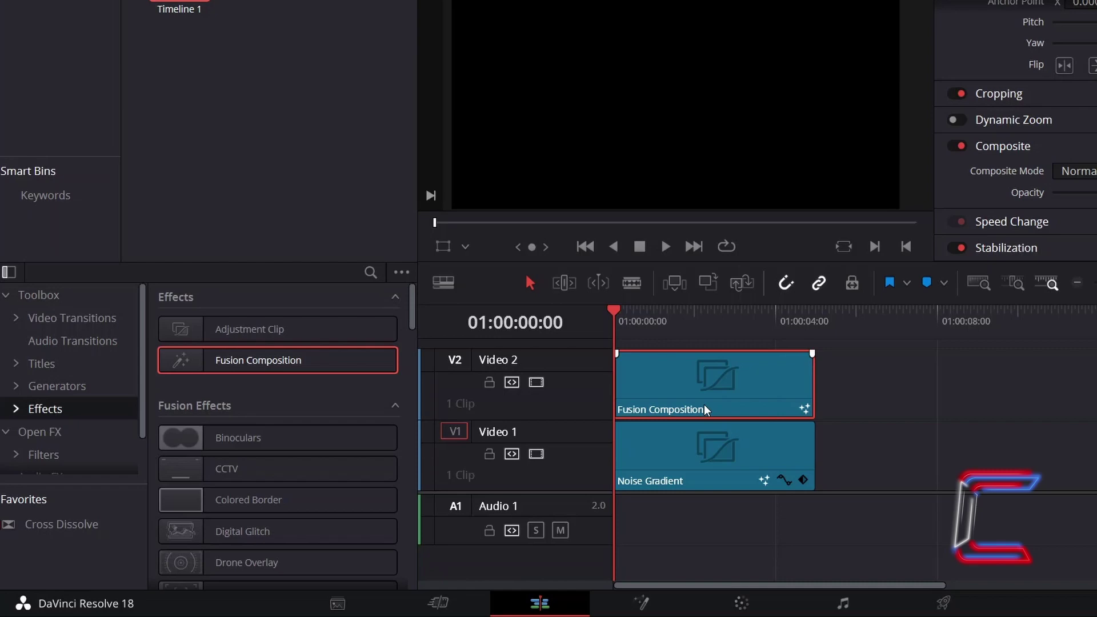
- Open the Fusion Composition in the Fusion page, add Ellipse1 and view it
right_click(737, 368)
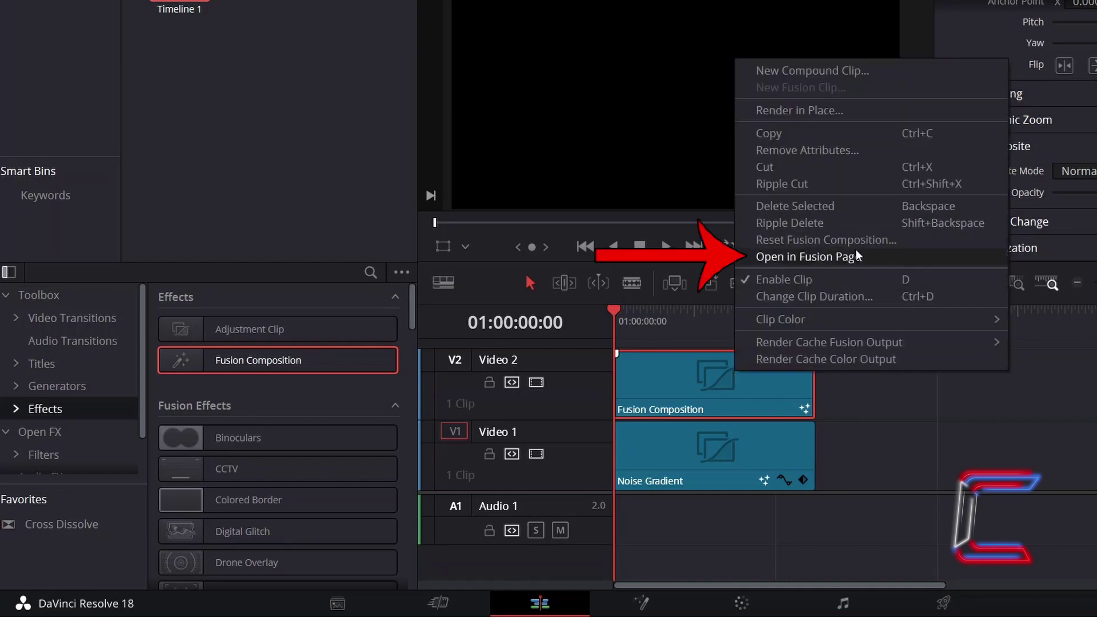
click(808, 257)
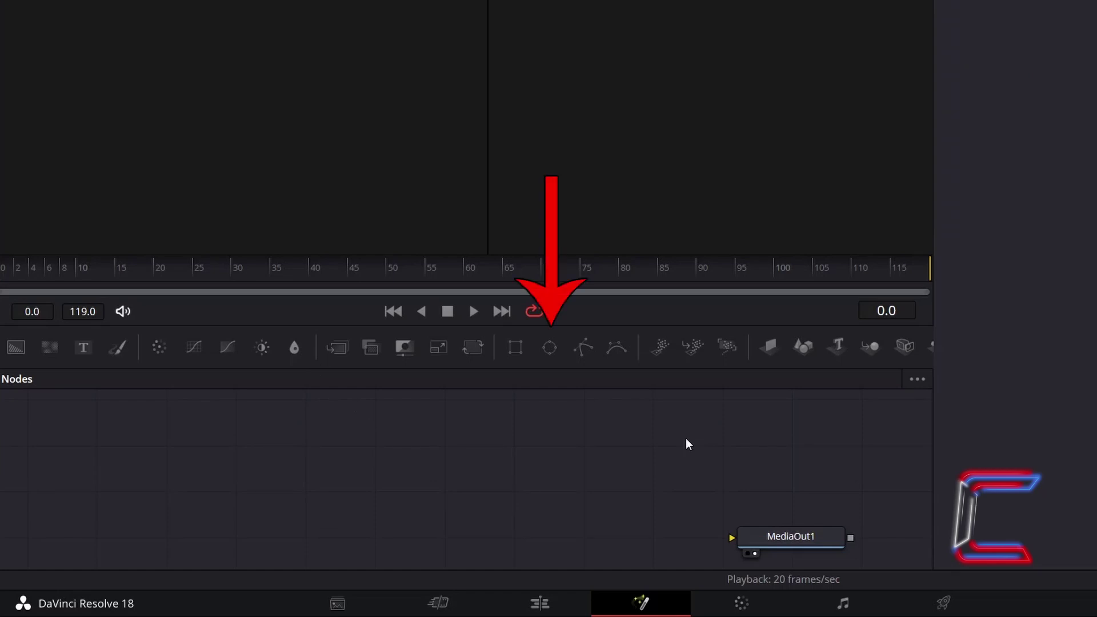
click(549, 346)
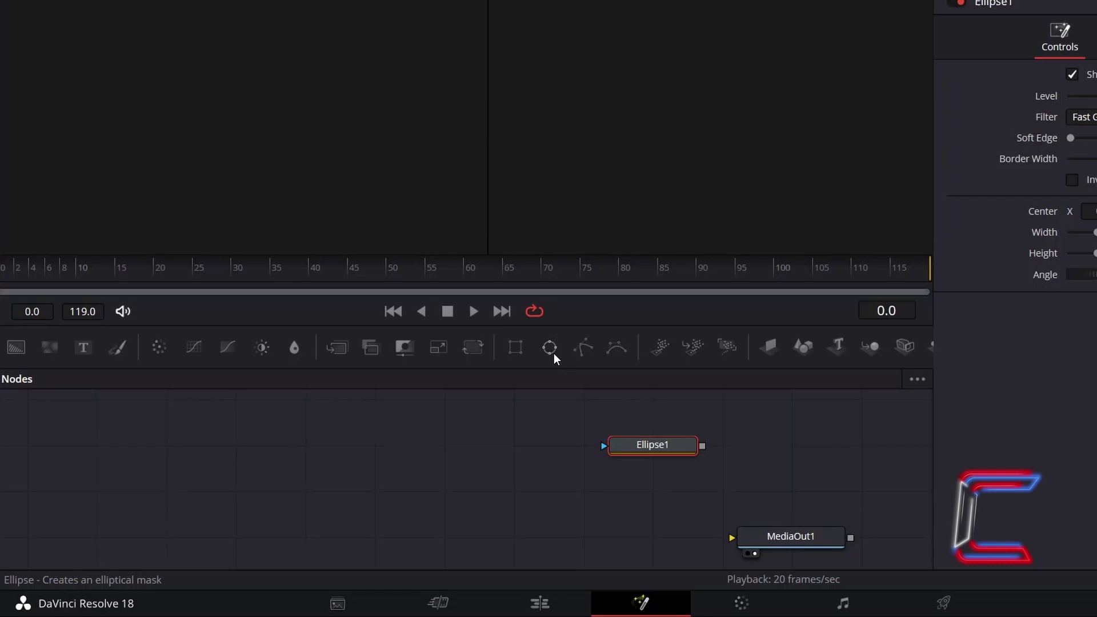
drag(627, 460, 70, 461)
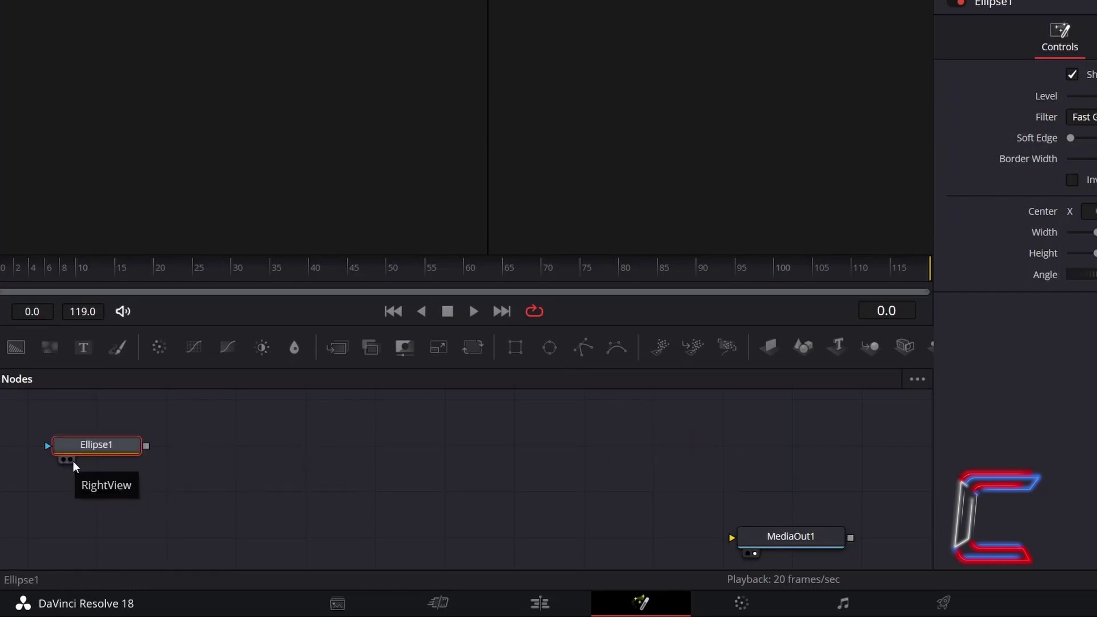
click(71, 461)
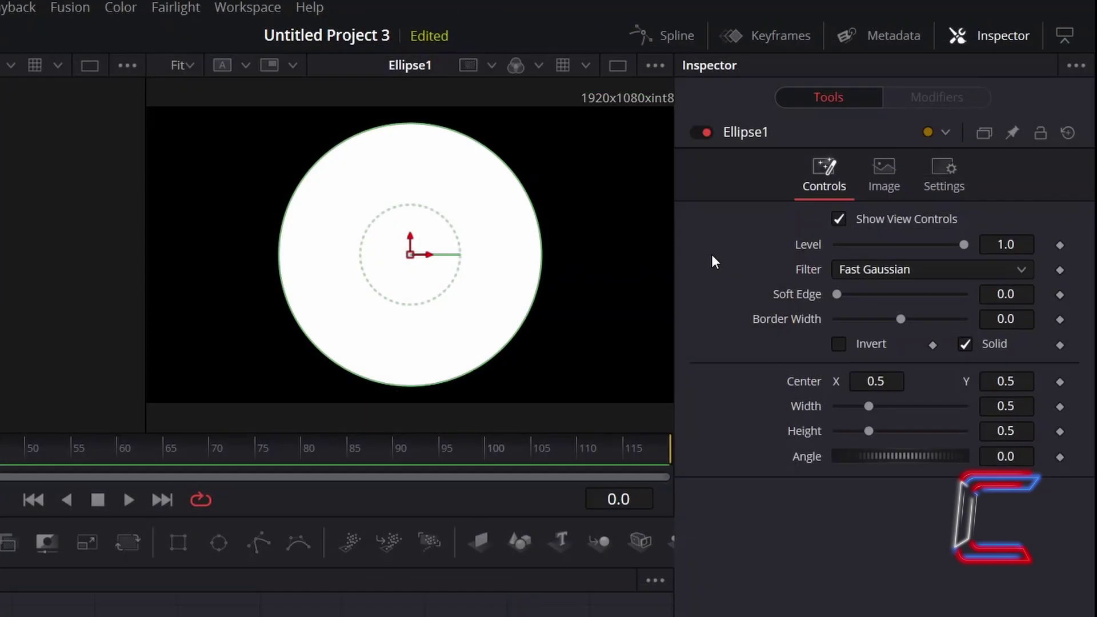
- Set Ellipse1's Level to 0.625
click(1014, 243)
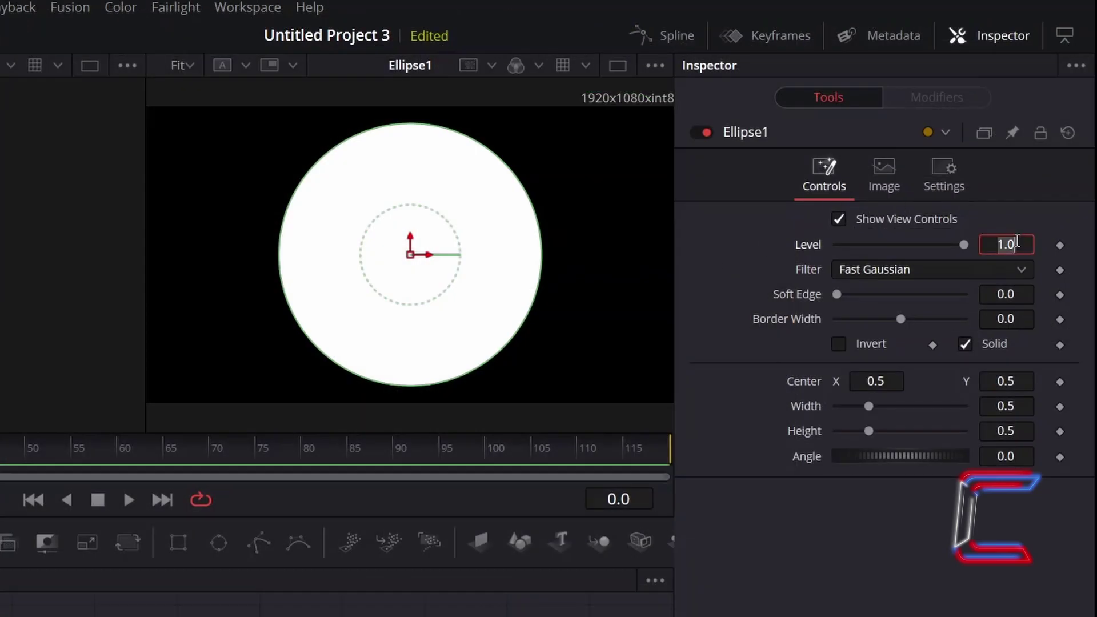
text(0.625)
key(Tab)
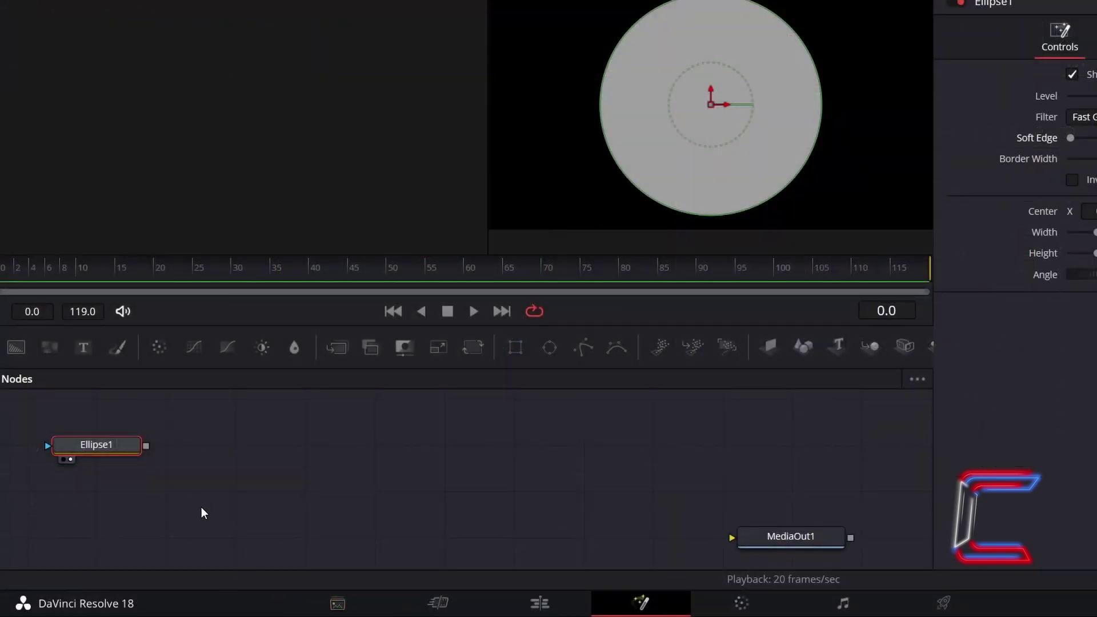
- Add a Background1 node and connect Ellipse1 as its mask
click(201, 507)
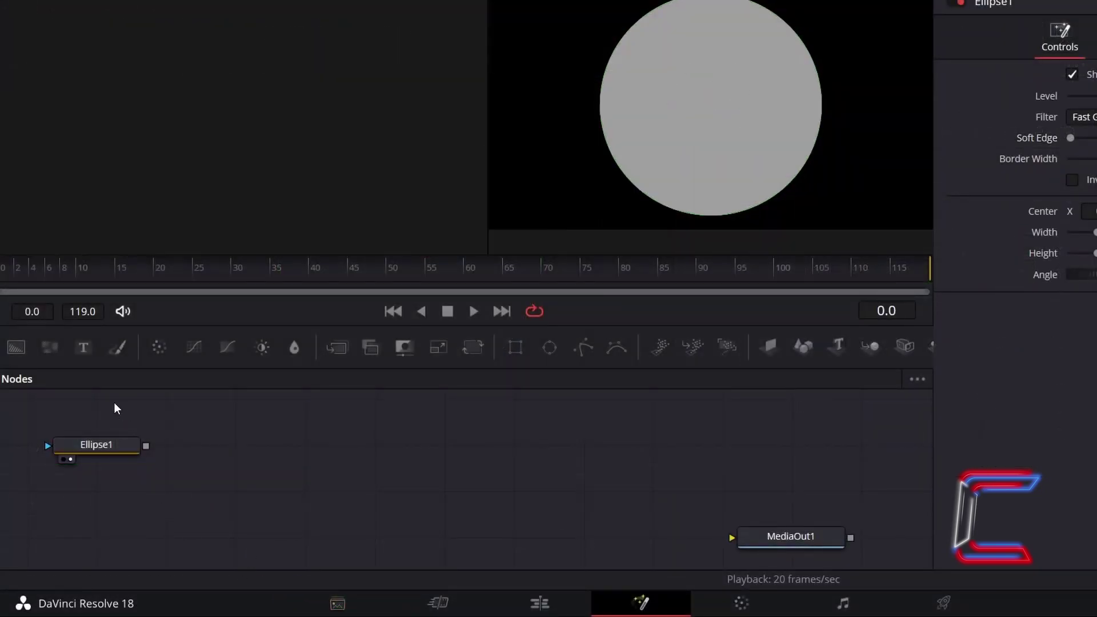
click(23, 351)
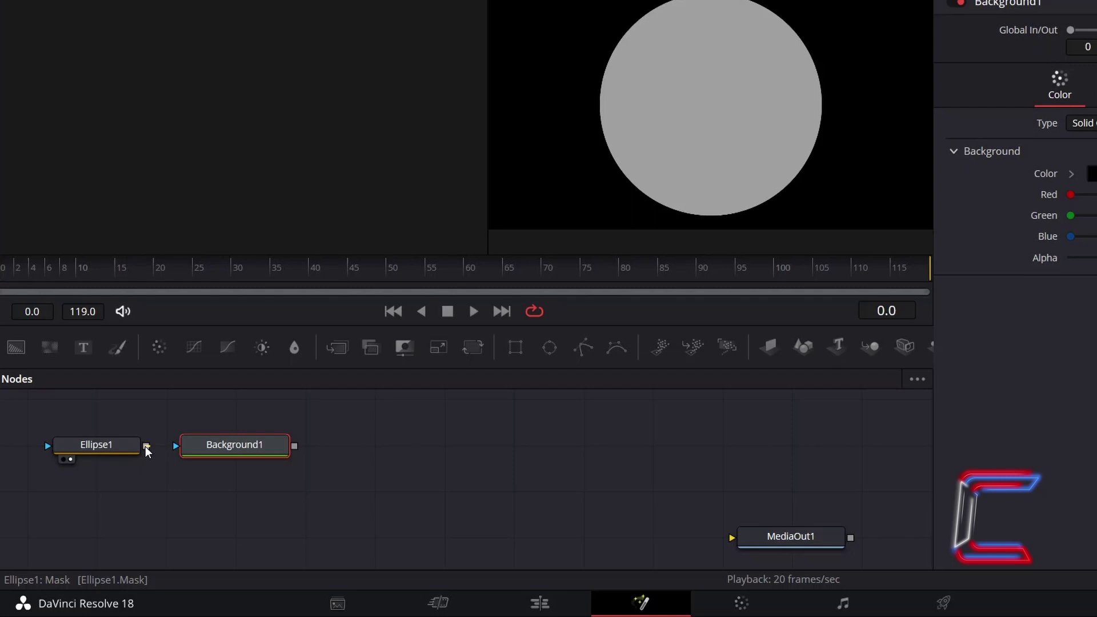
drag(146, 445, 185, 454)
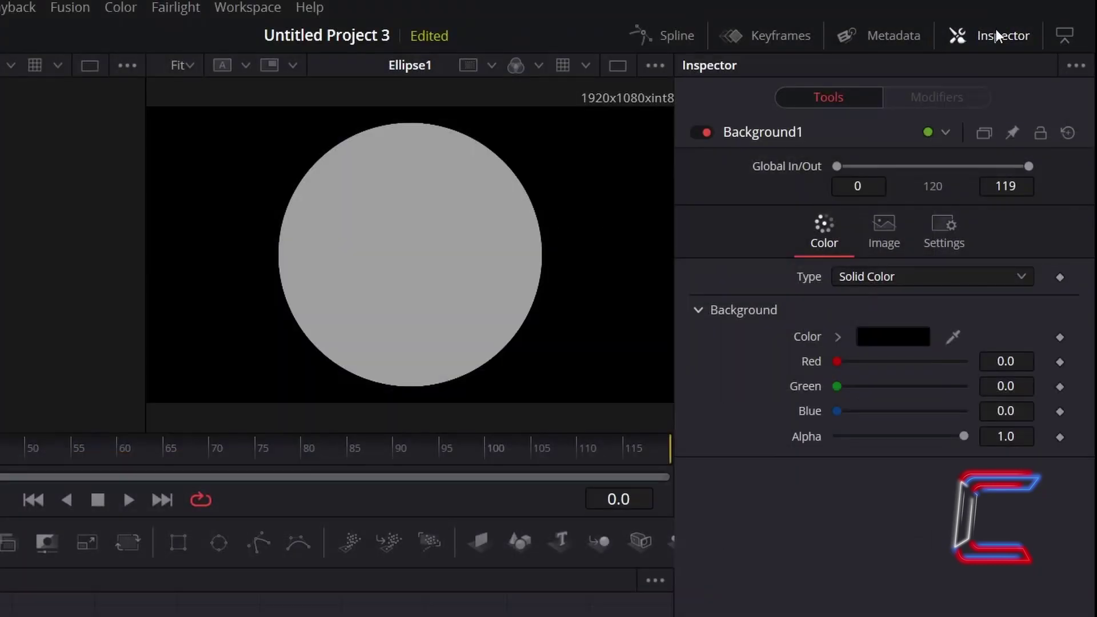
- Make Background1 a radial gradient
click(934, 276)
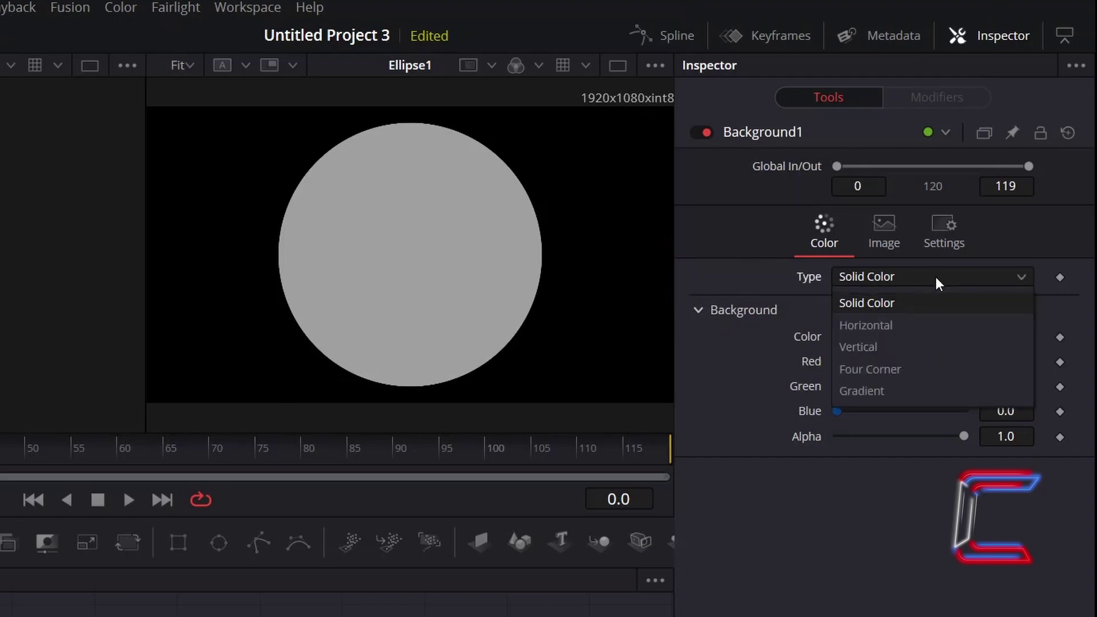
click(903, 389)
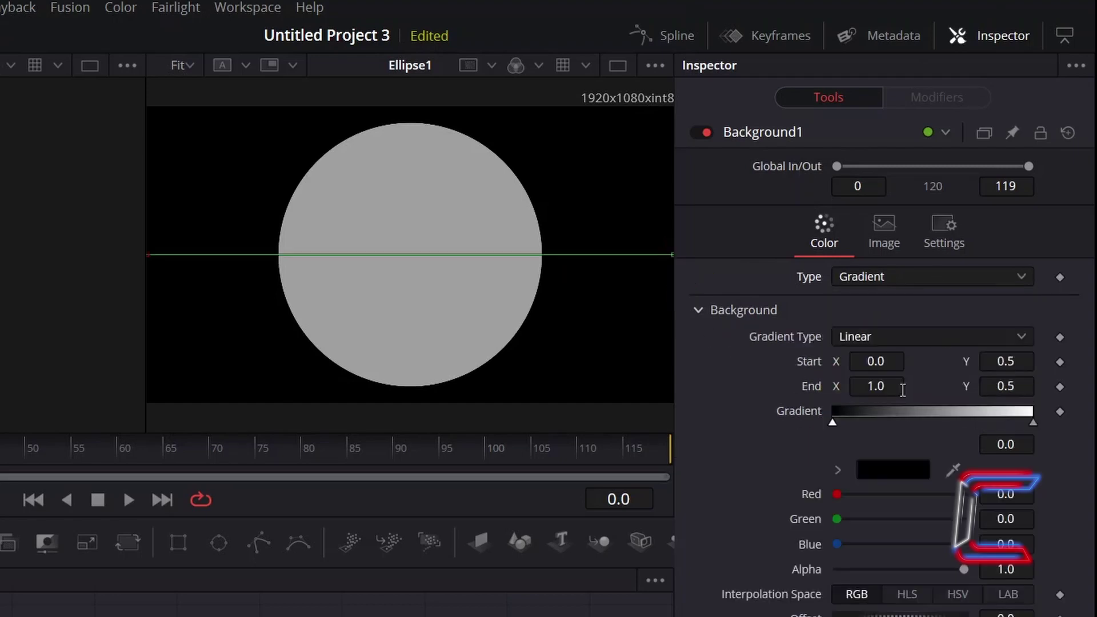
click(909, 338)
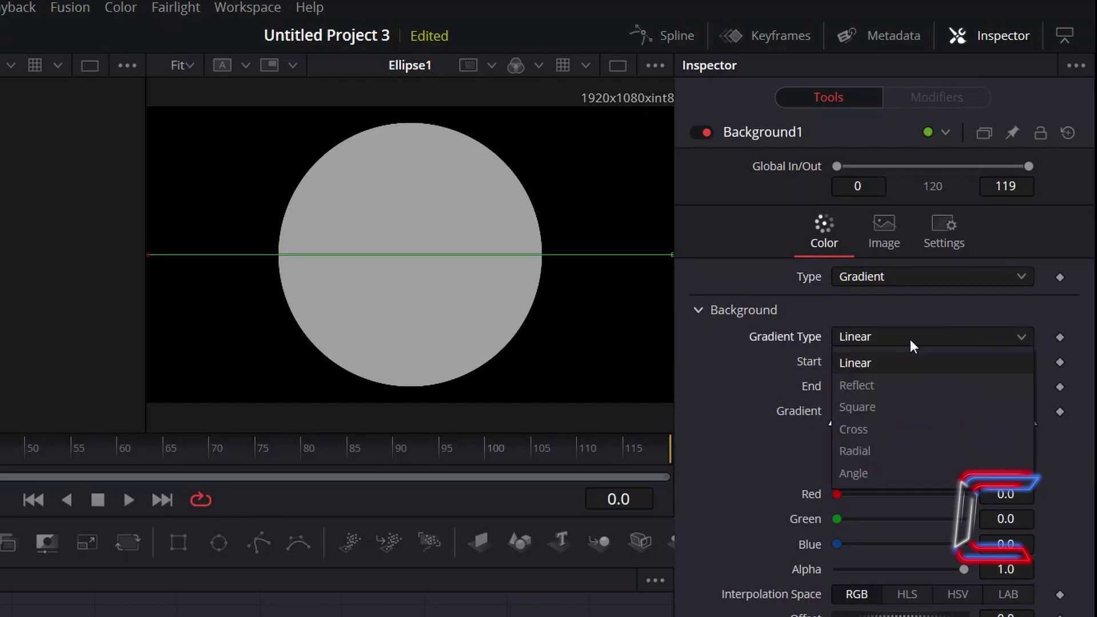
click(882, 451)
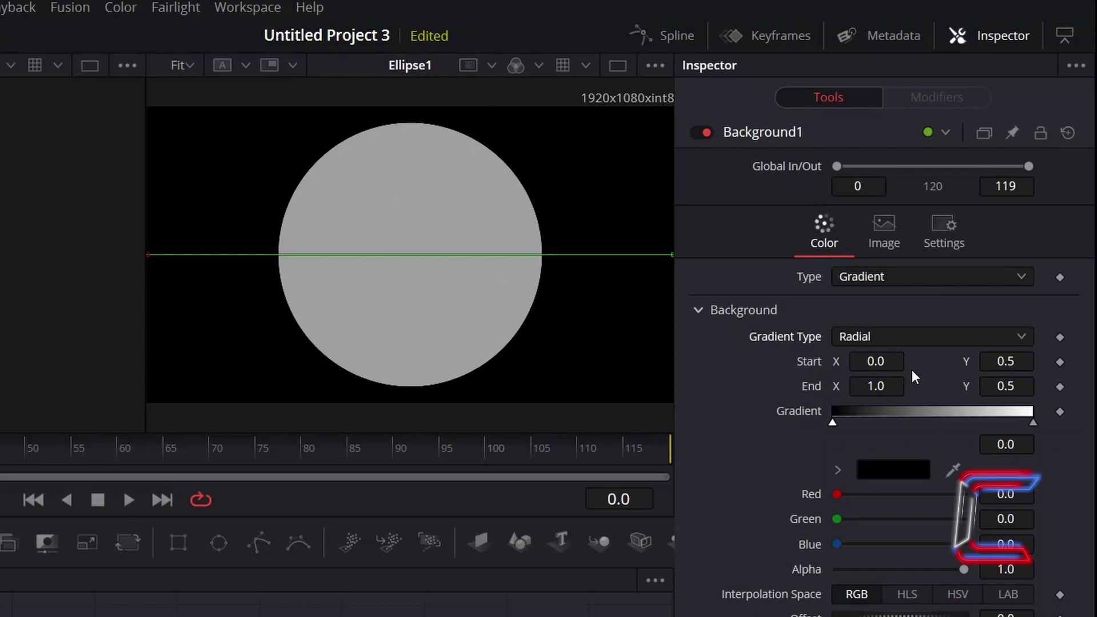
- Set the gradient's Start X to 0.5 and End X to 0.75
click(895, 358)
text(0.5)
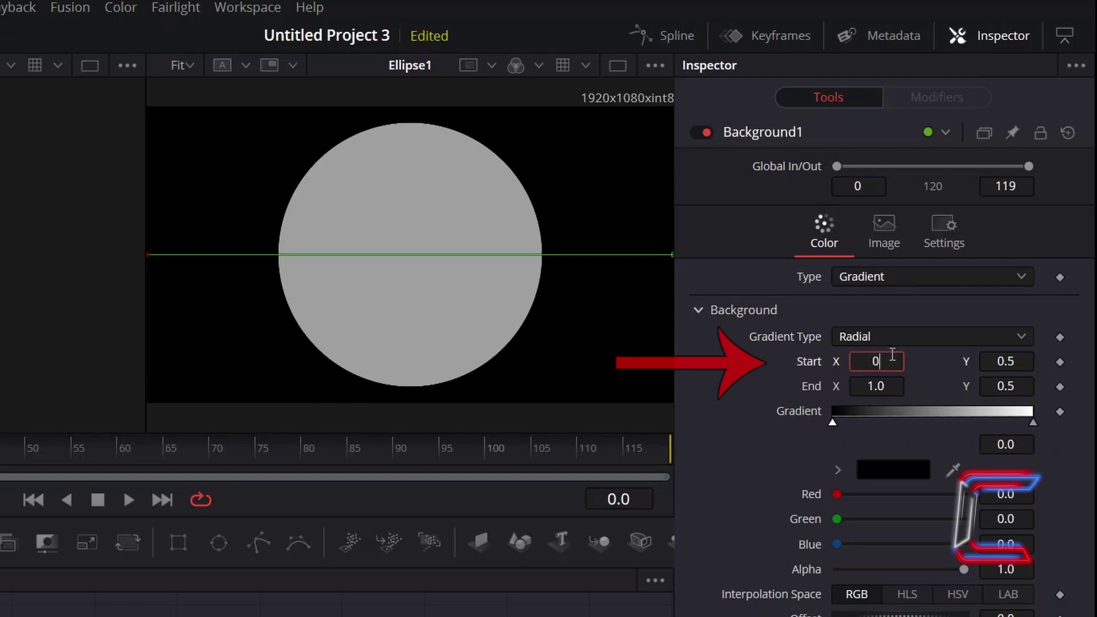
key(Tab)
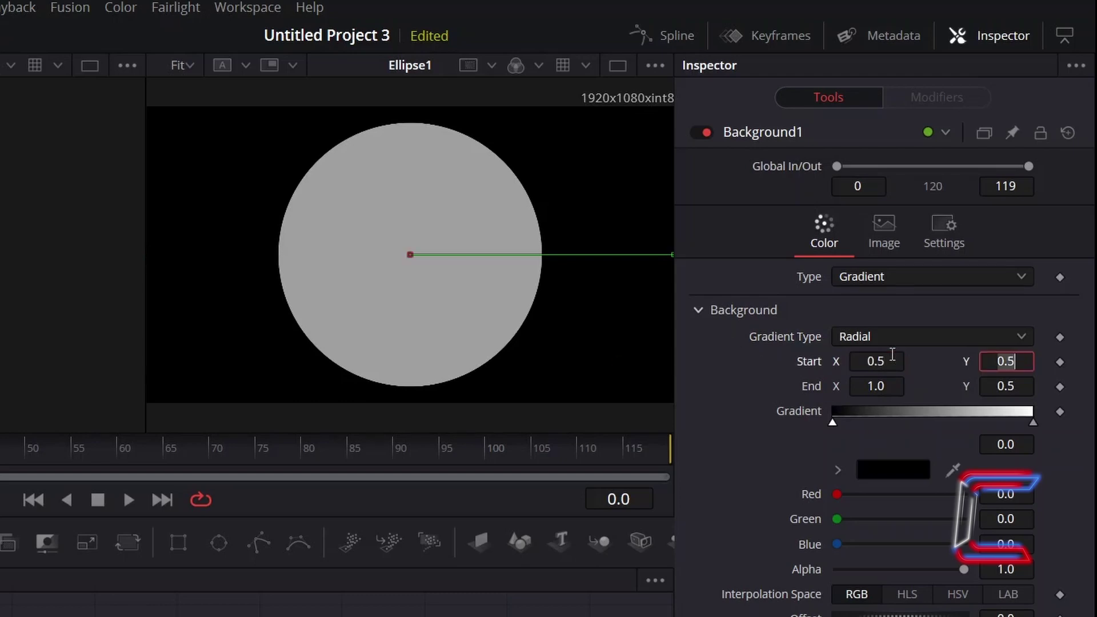
click(888, 387)
text(0.75)
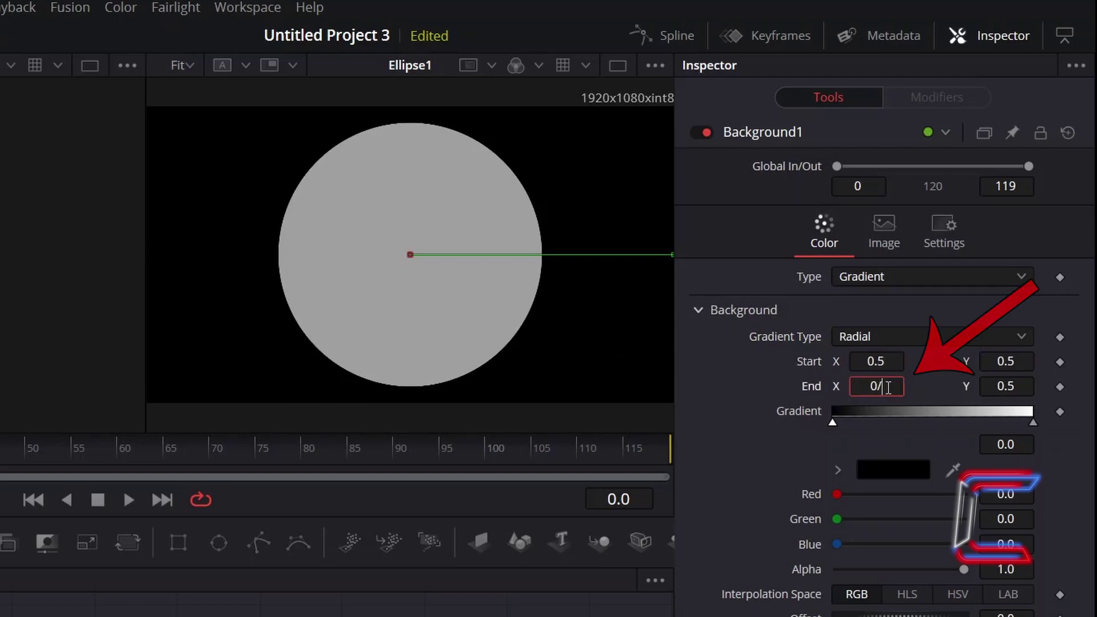
key(Tab)
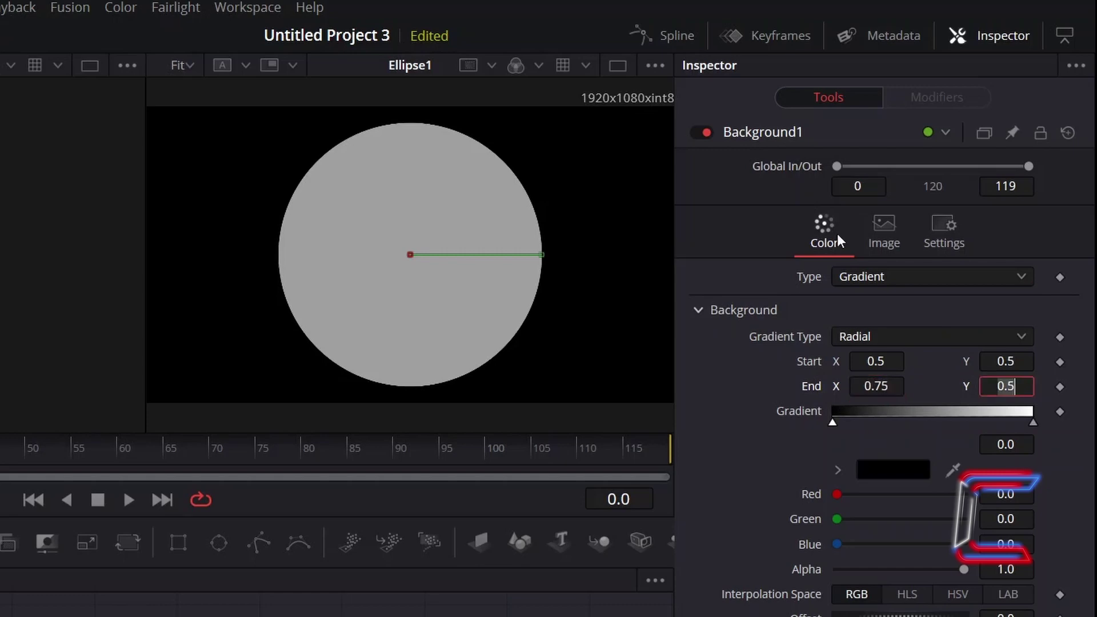
- Make the gradient's starting stop white #ffffff with 0.7 alpha
click(833, 424)
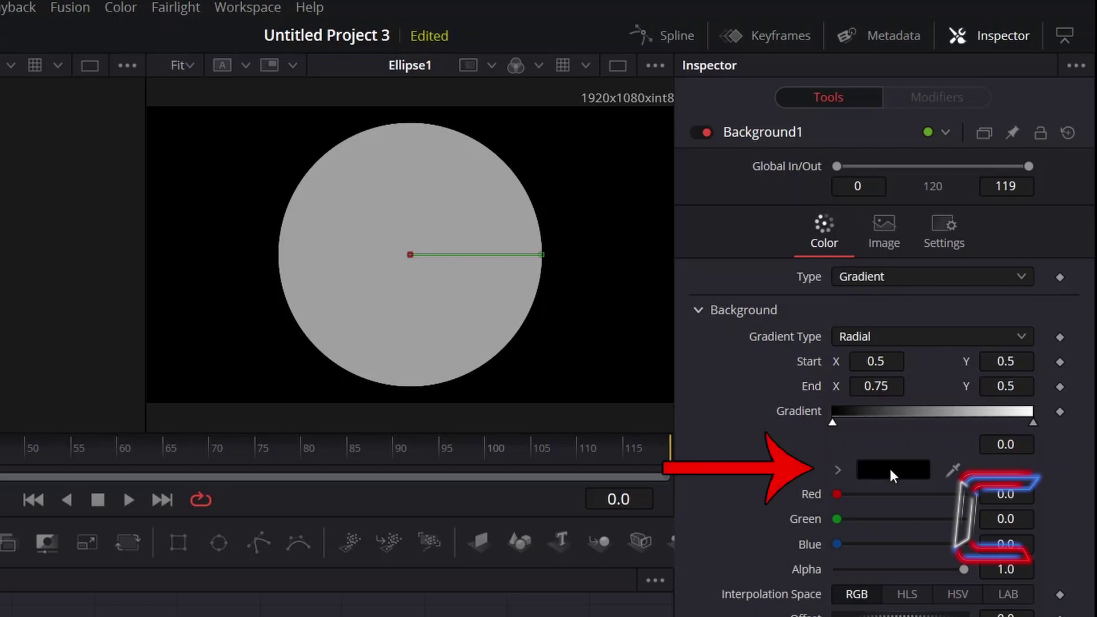
click(889, 466)
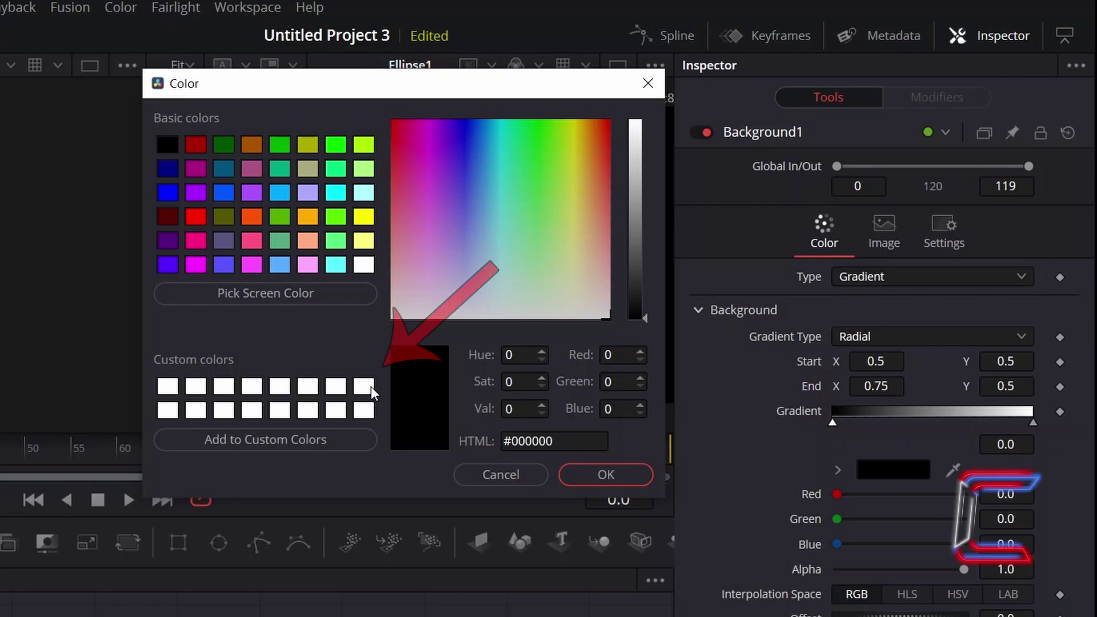
click(363, 264)
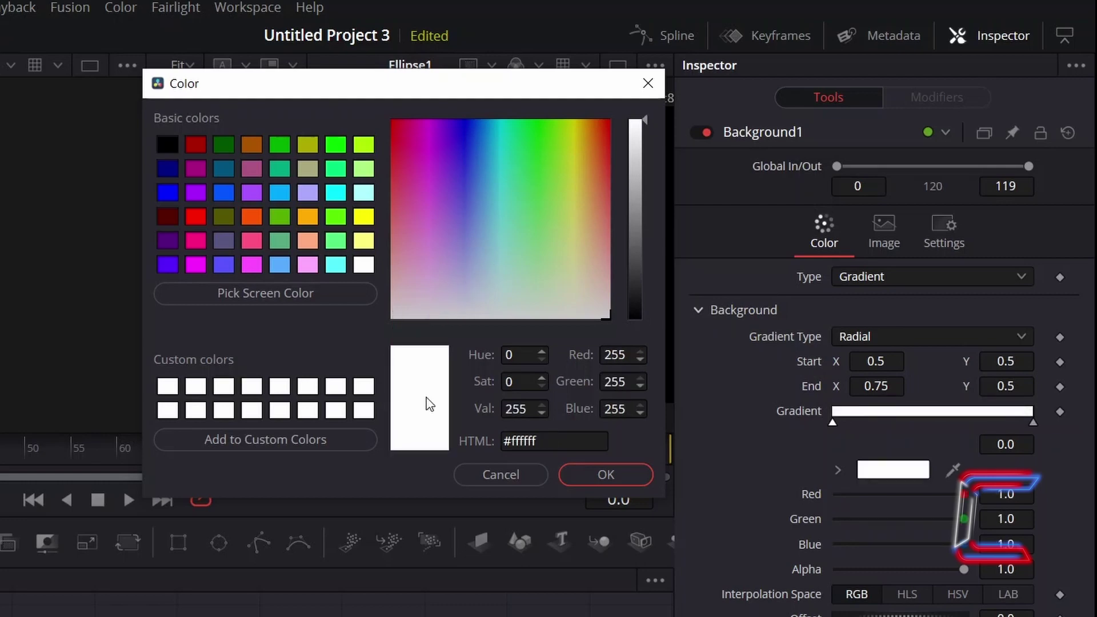
click(588, 475)
click(1025, 571)
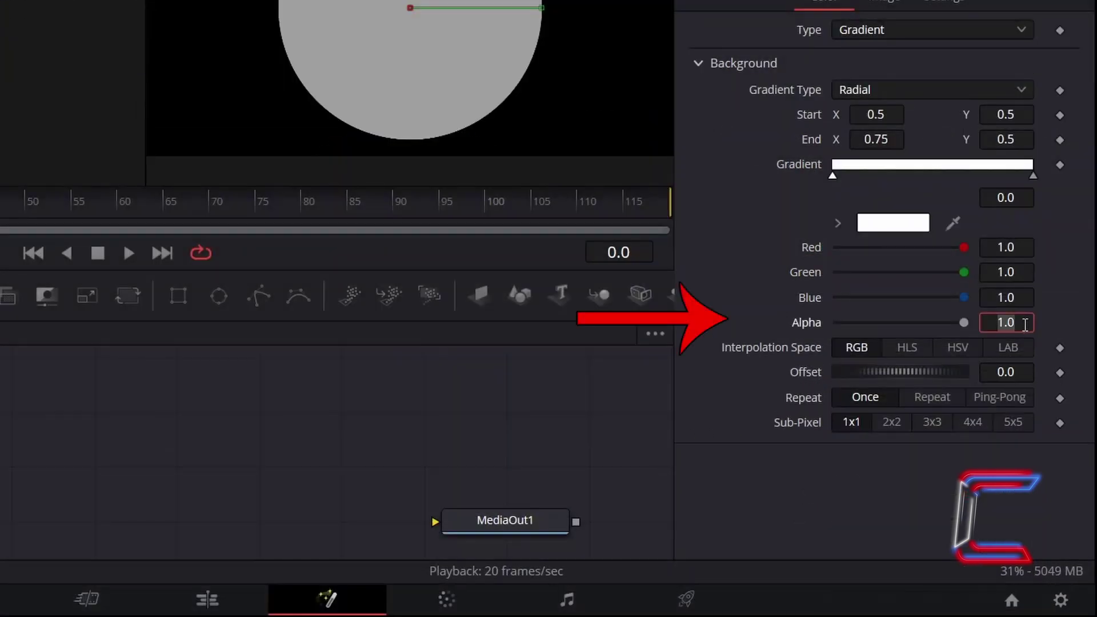
text(0.7)
key(Return)
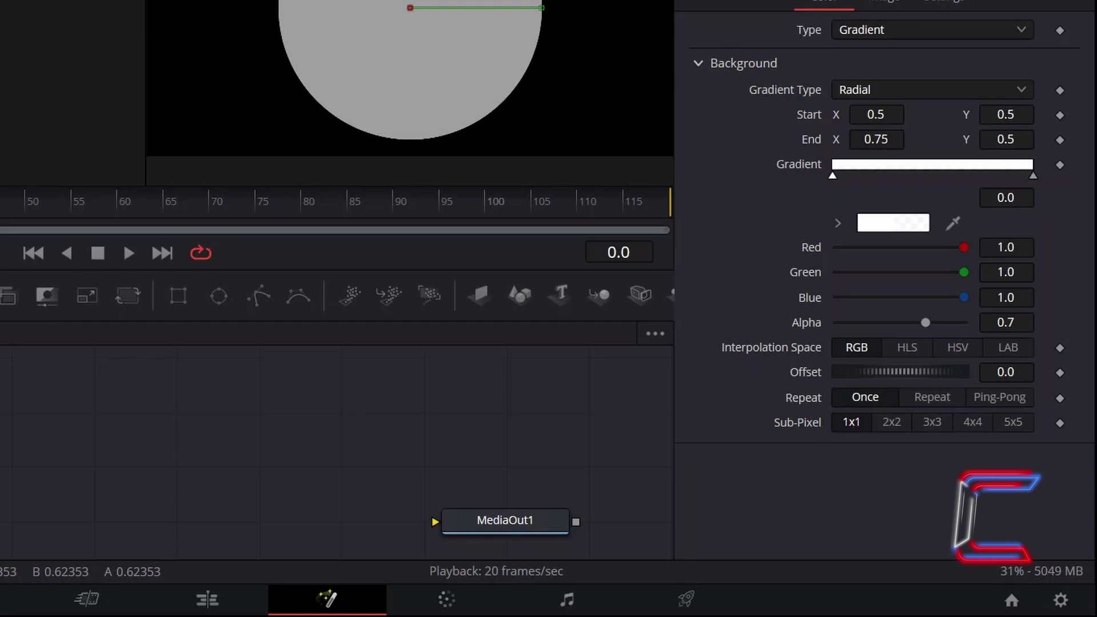
click(1033, 175)
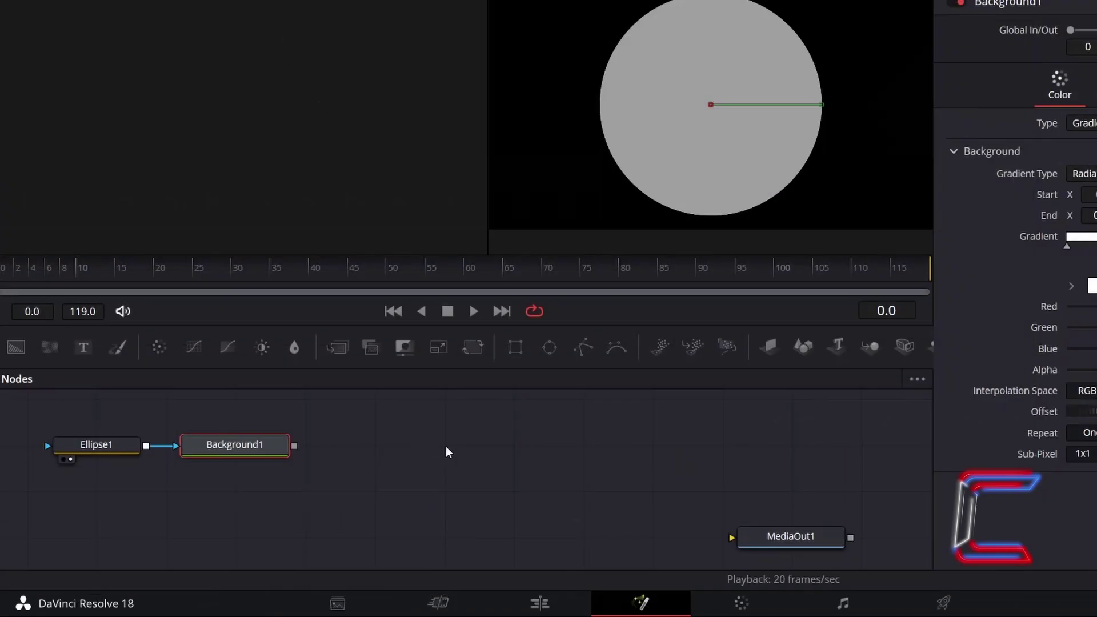
- Add a Grid Warp node after Background1 using the tool search
key(shift+space)
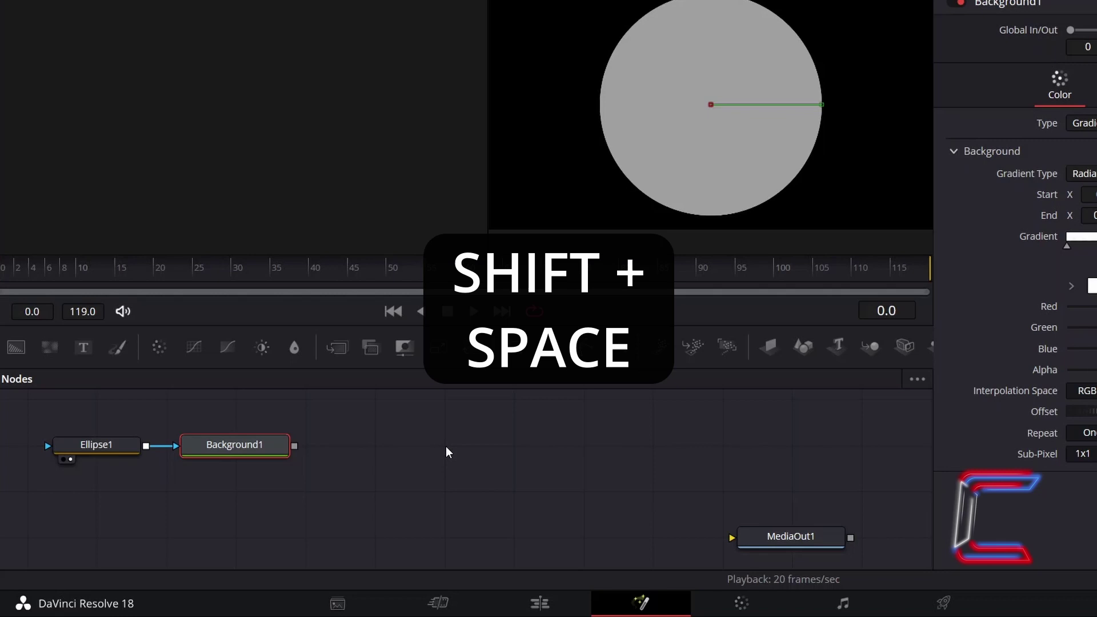
text(Grid Warp)
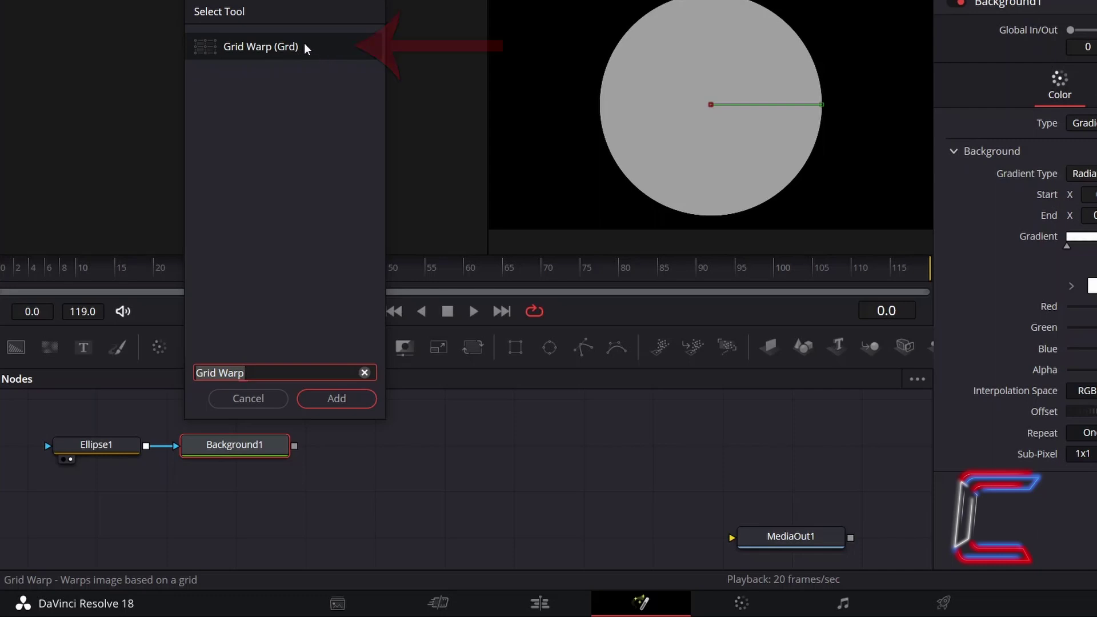
click(366, 403)
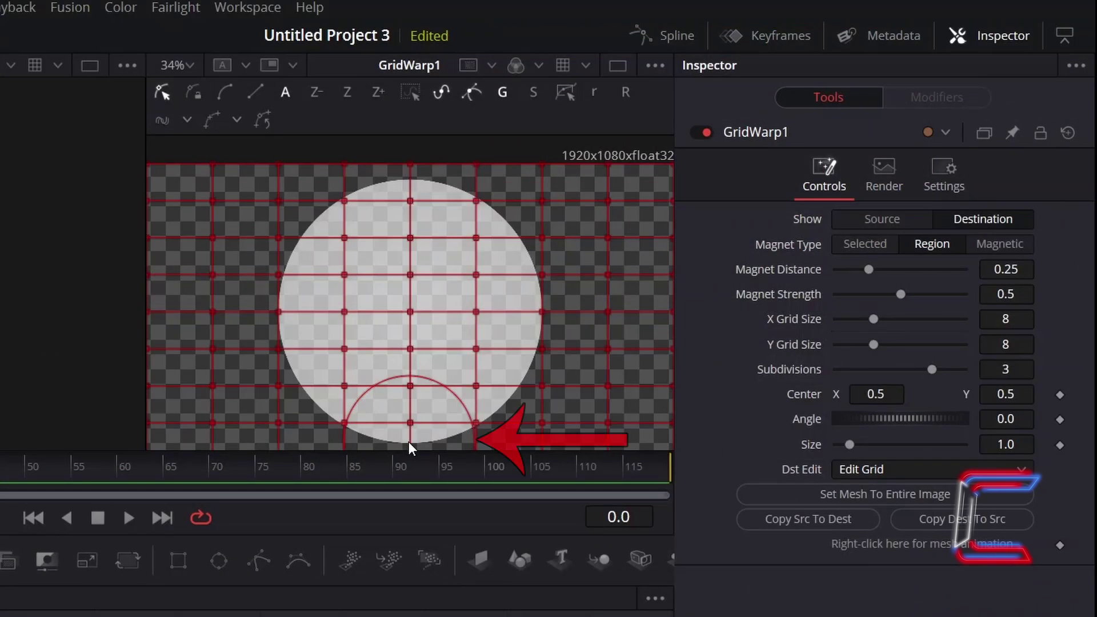
- Drag warp grid points to make the circle's bottom and right edges lumpy
drag(709, 262, 709, 254)
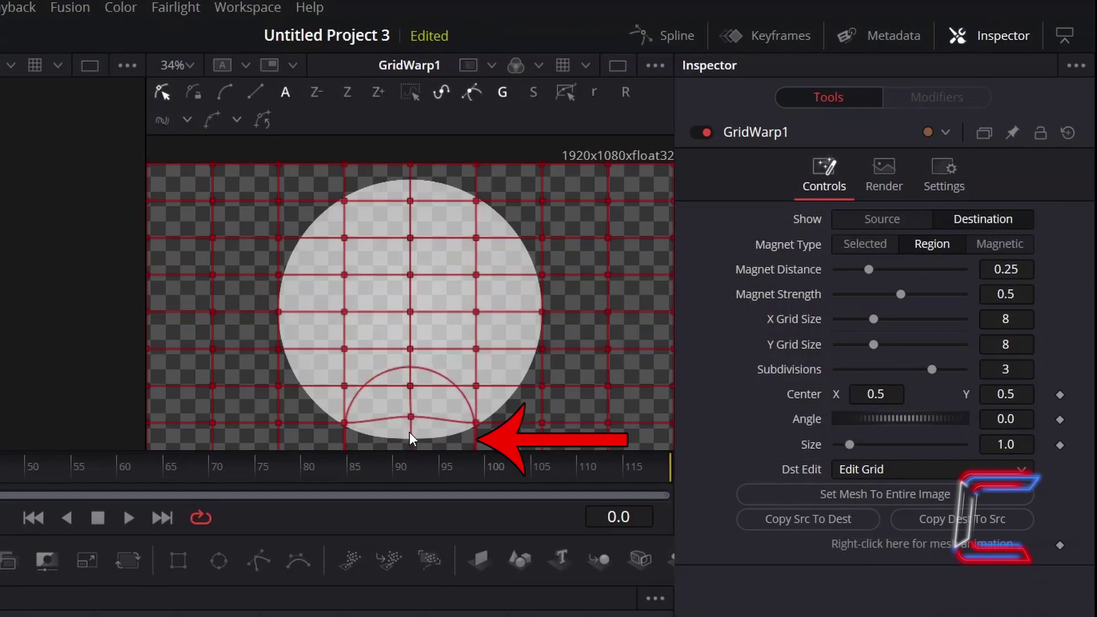
drag(409, 432, 409, 426)
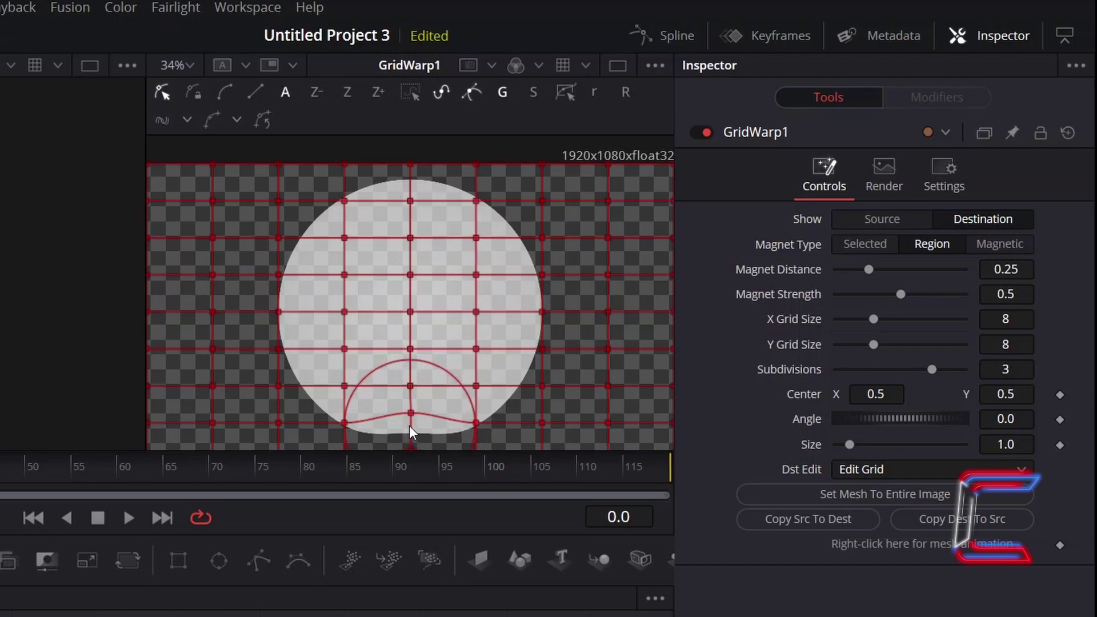
drag(409, 426, 410, 435)
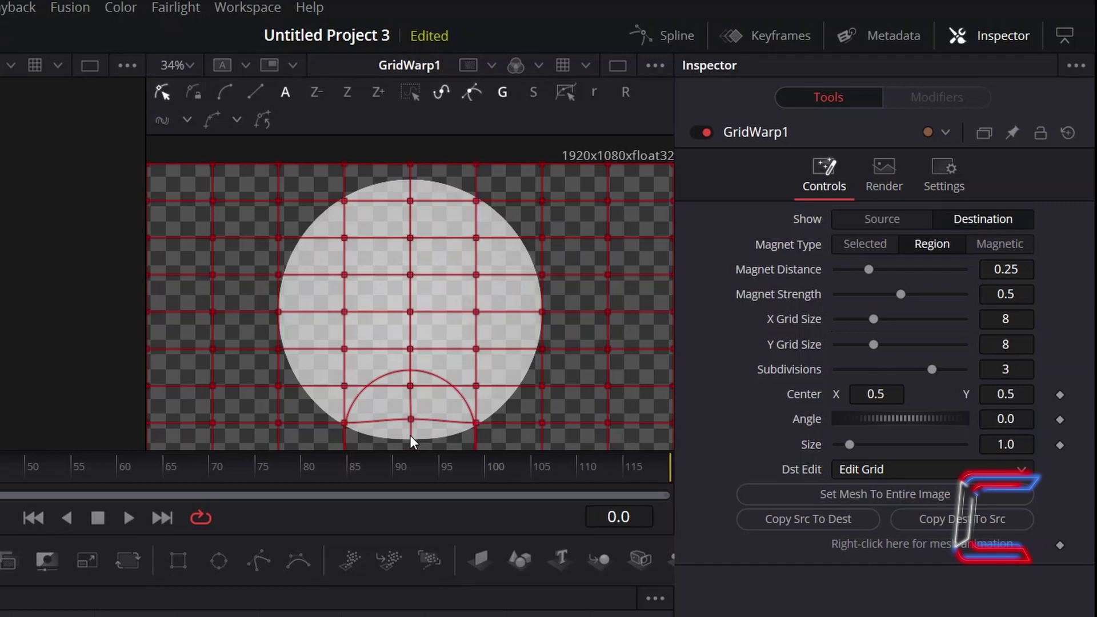
drag(304, 240, 313, 245)
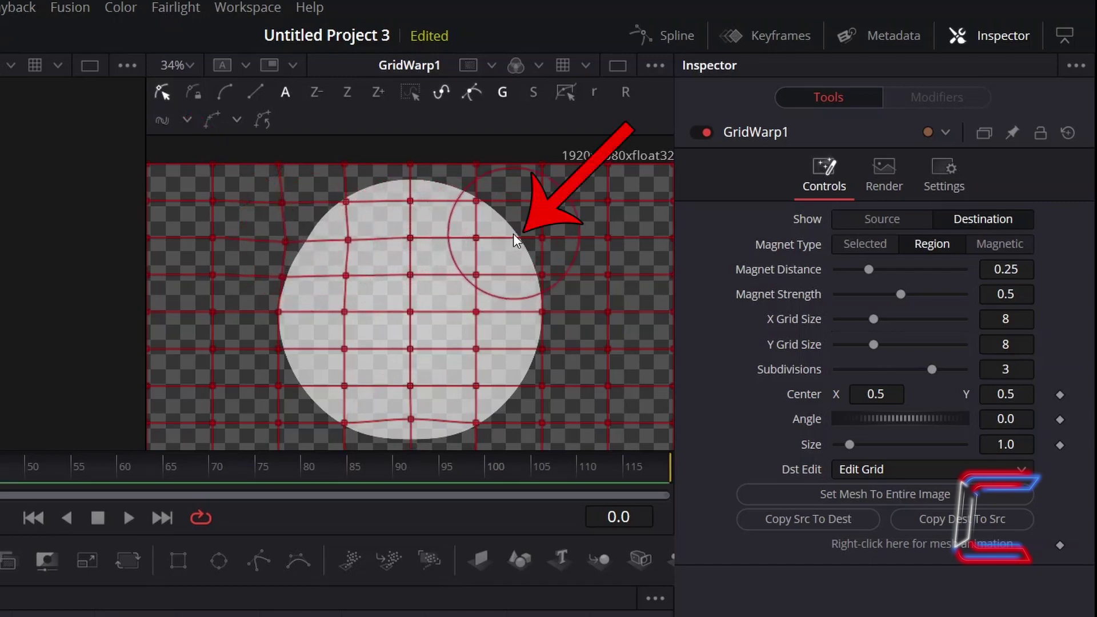
drag(516, 234, 508, 239)
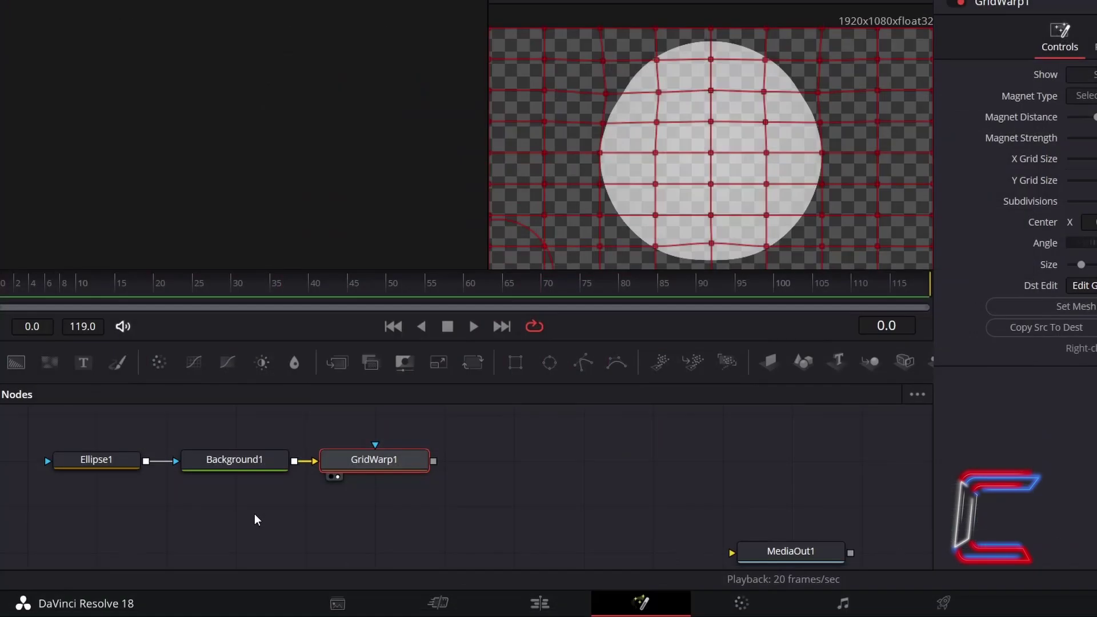
- Add a pEmitter1 particle emitter node and place it beneath Ellipse1 in the node graph
click(255, 513)
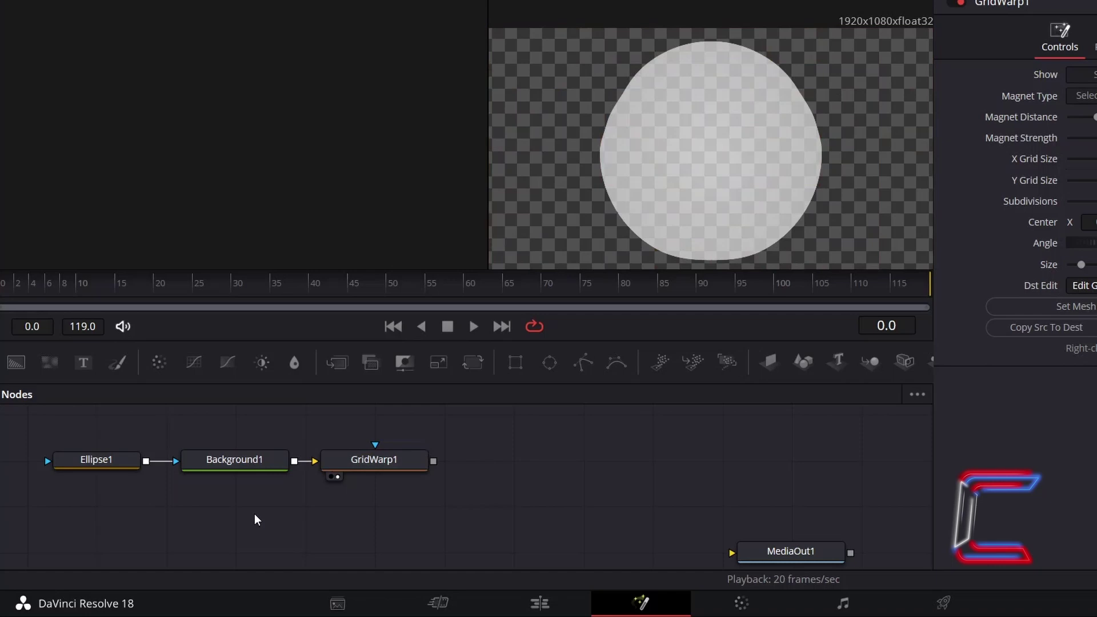
click(657, 371)
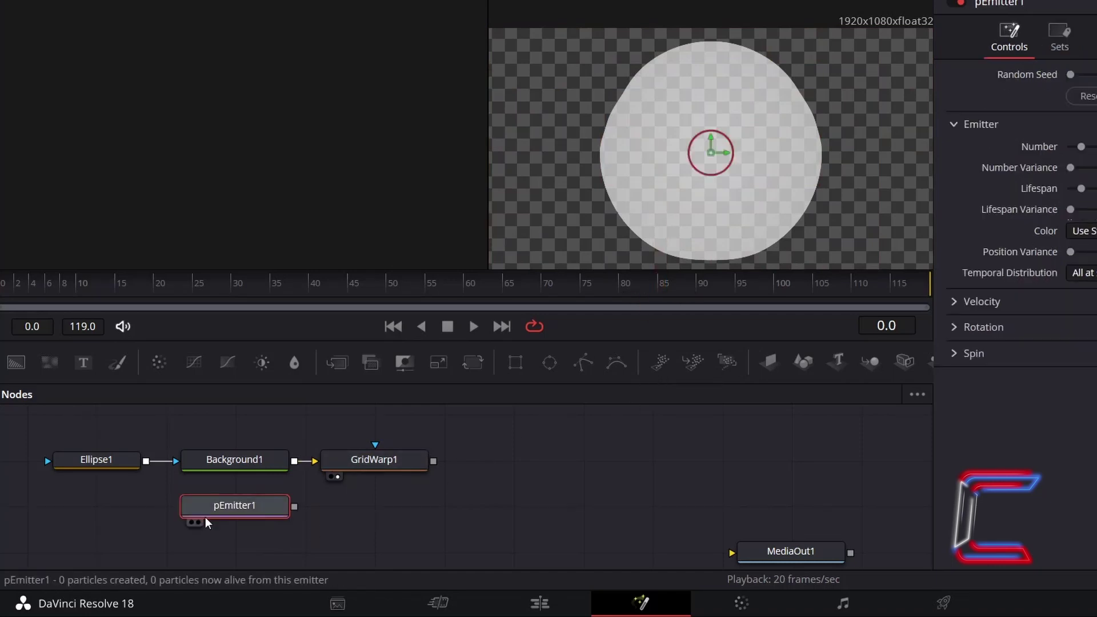
drag(265, 511, 127, 511)
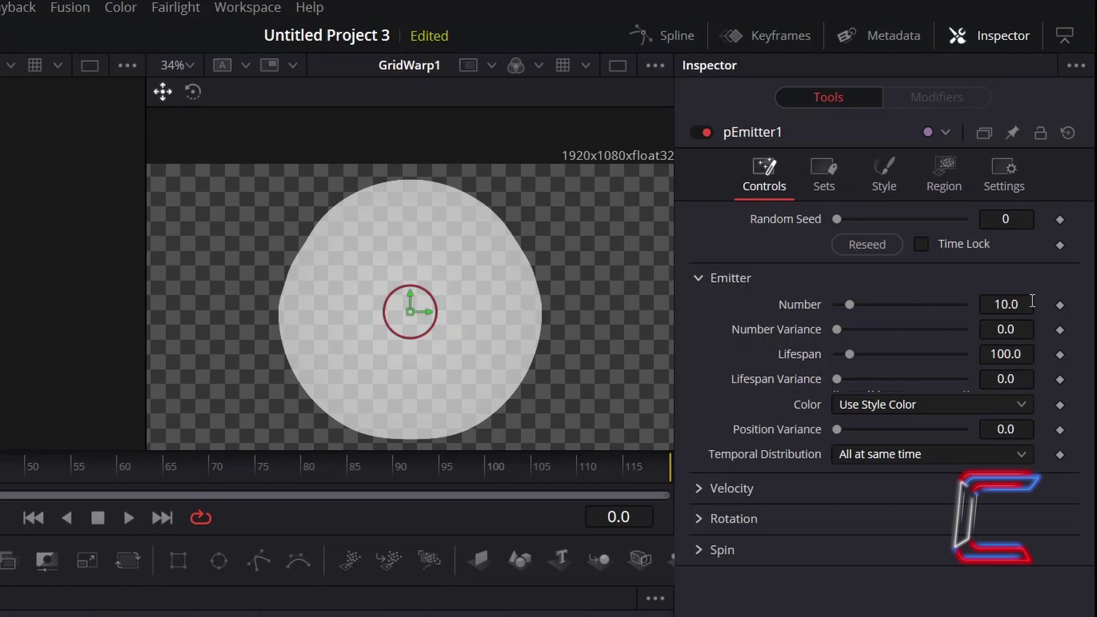
- Set Number 0.275 (variance 0.01), Lifespan 150 (variance 10), and Randomly distributed temporal distribution
click(1030, 303)
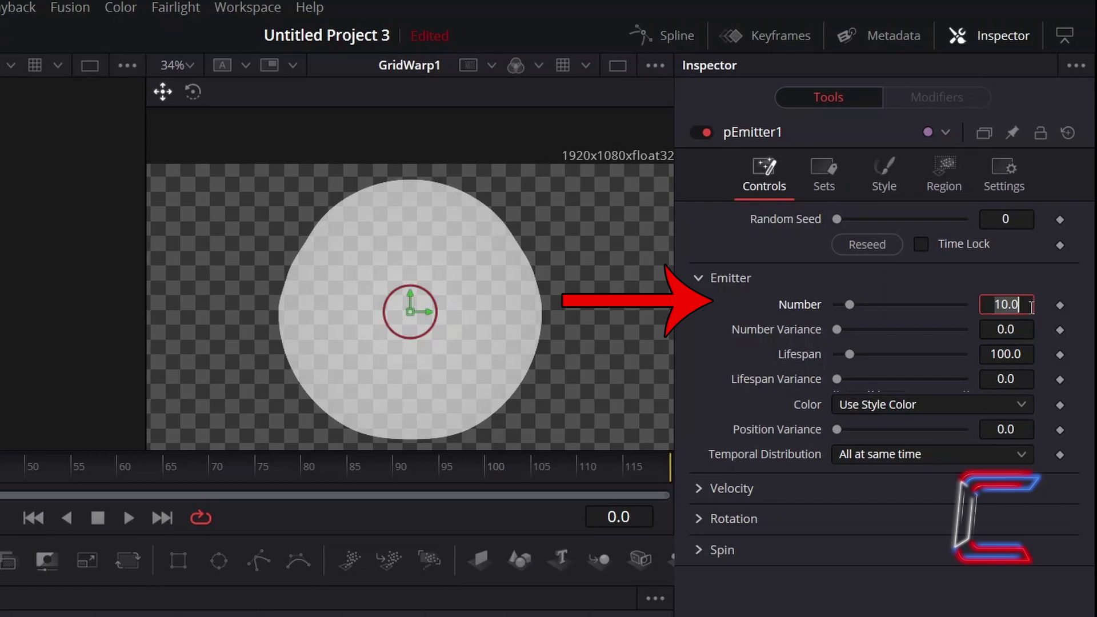
text(0.275)
key(Tab)
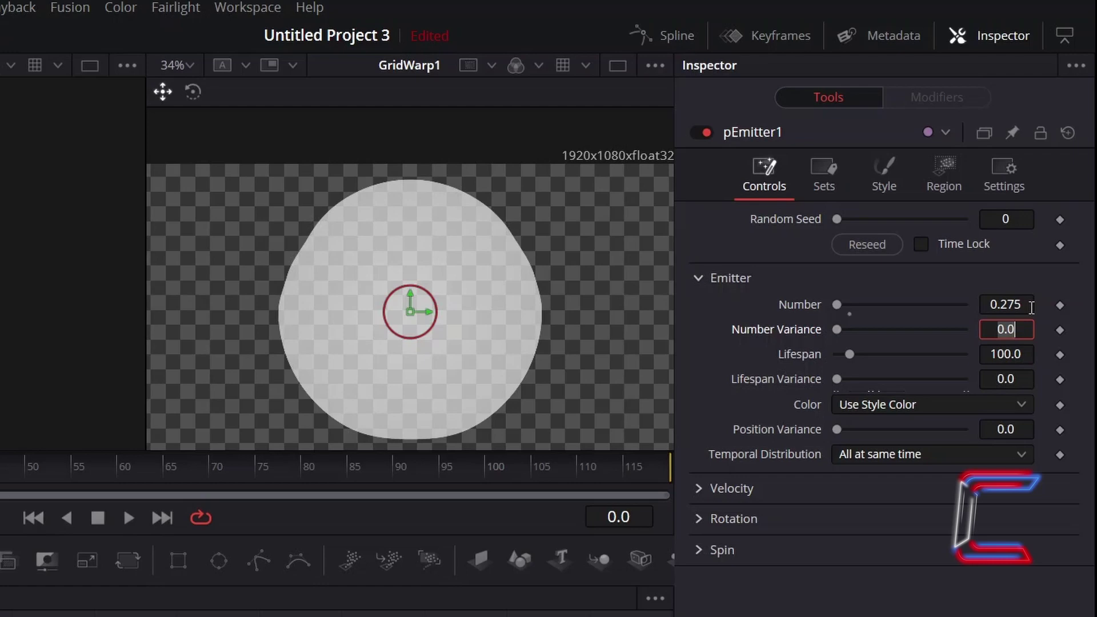
text(0.01)
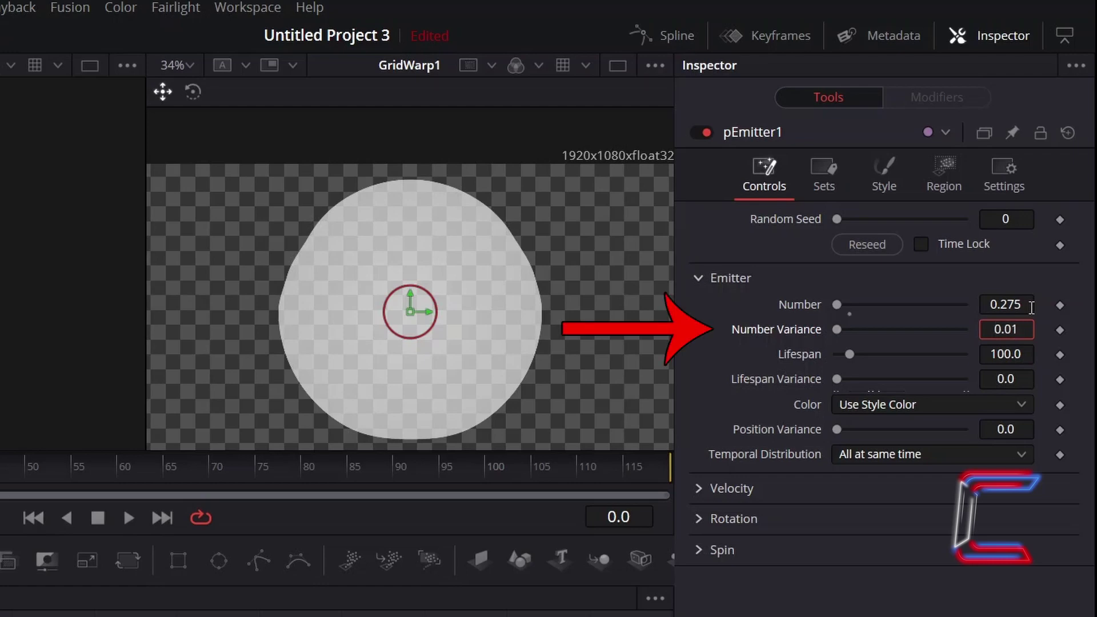
click(1026, 350)
text(150)
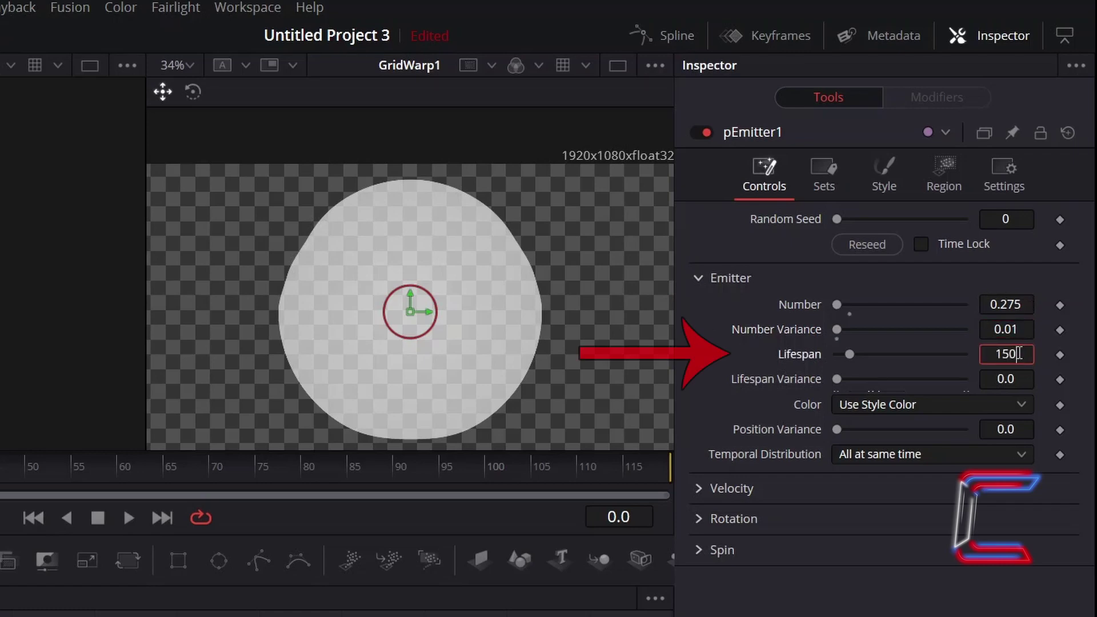
key(Tab)
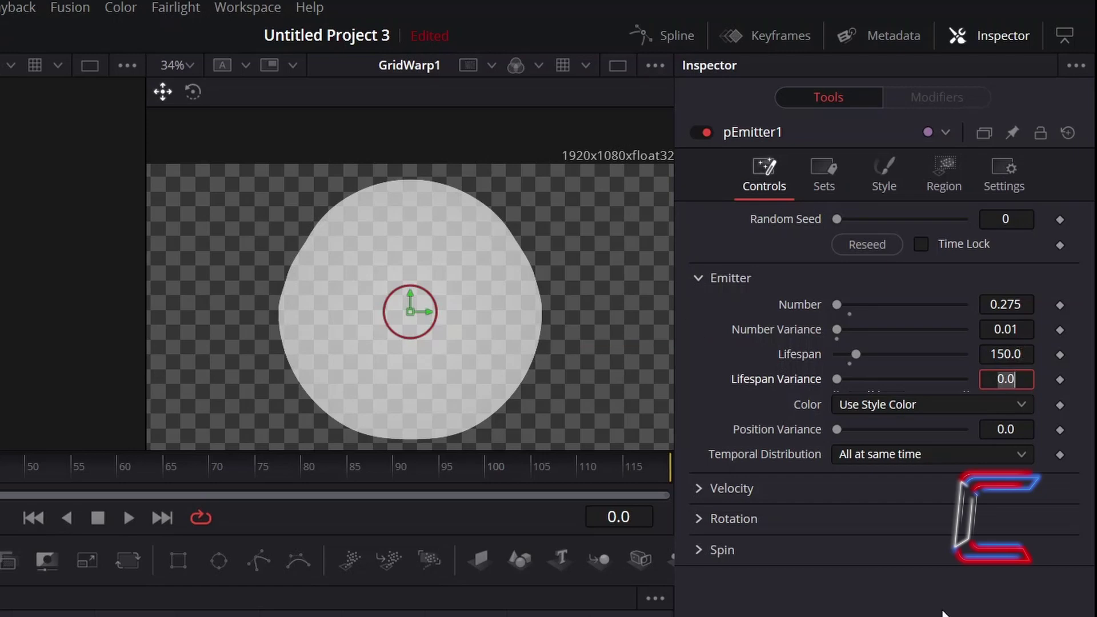
text(10)
key(Tab)
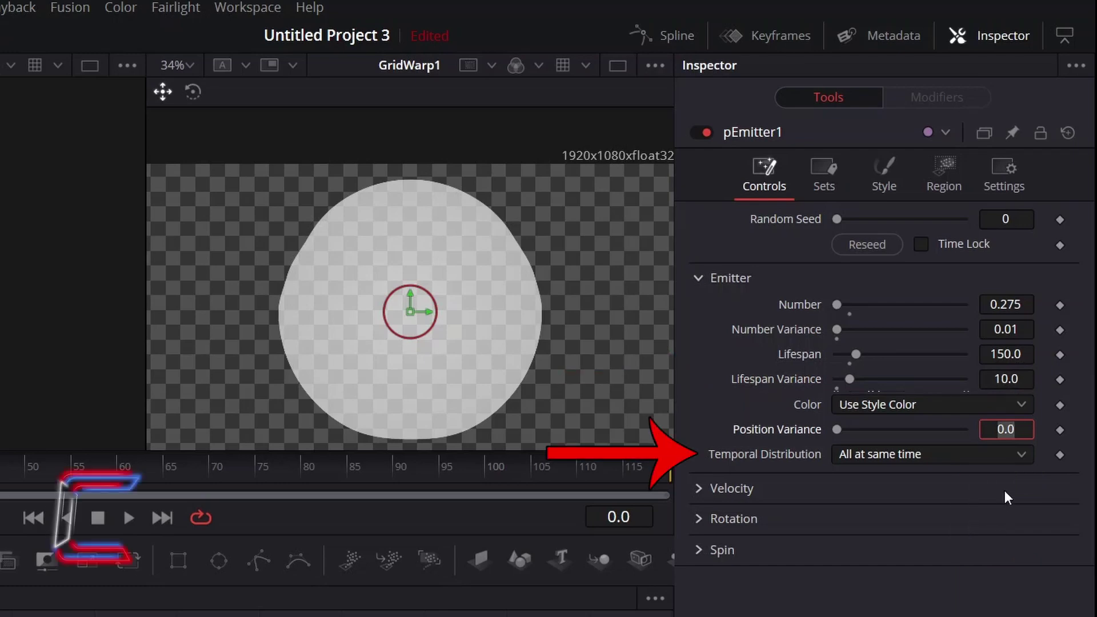
click(1020, 458)
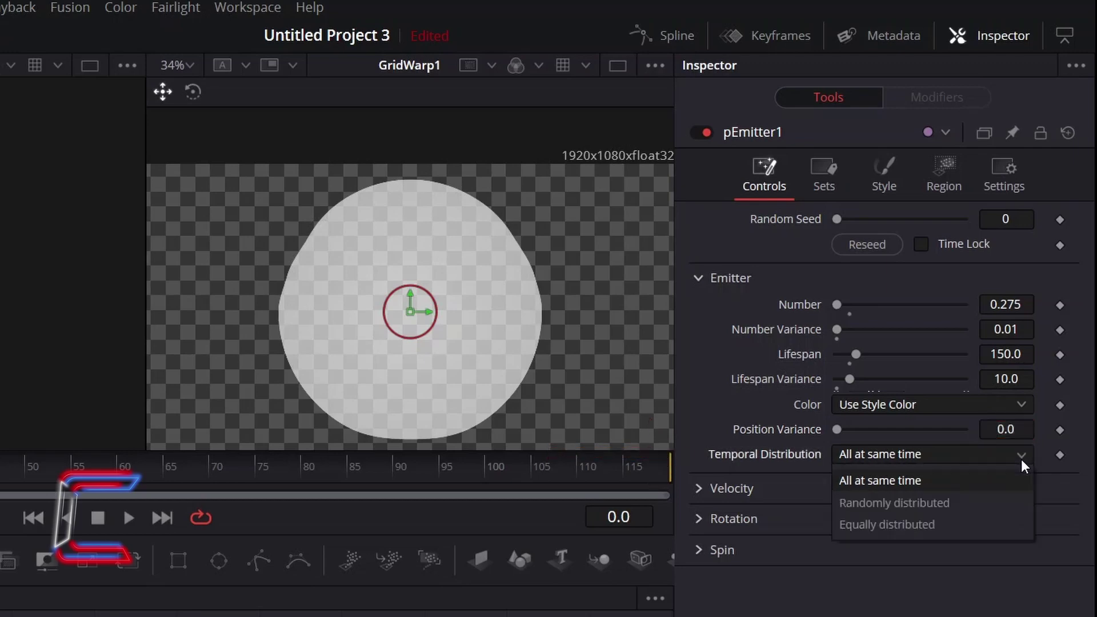
click(1001, 501)
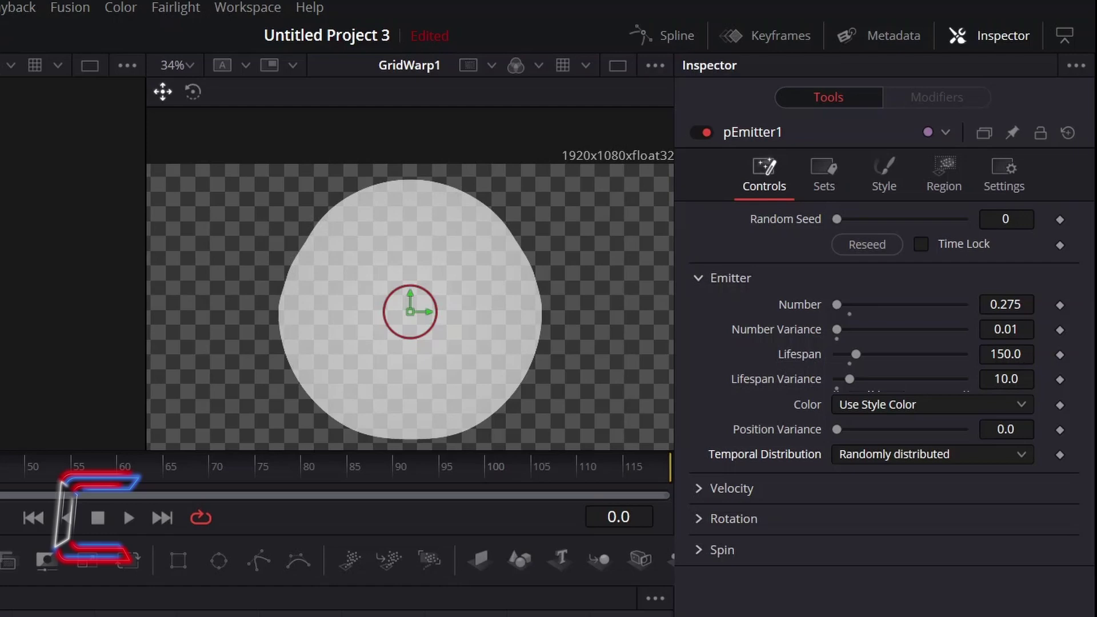
- Switch pEmitter1's style to Bitmap using GridWarp1's output, then expand Color Controls and Color Variance
click(894, 193)
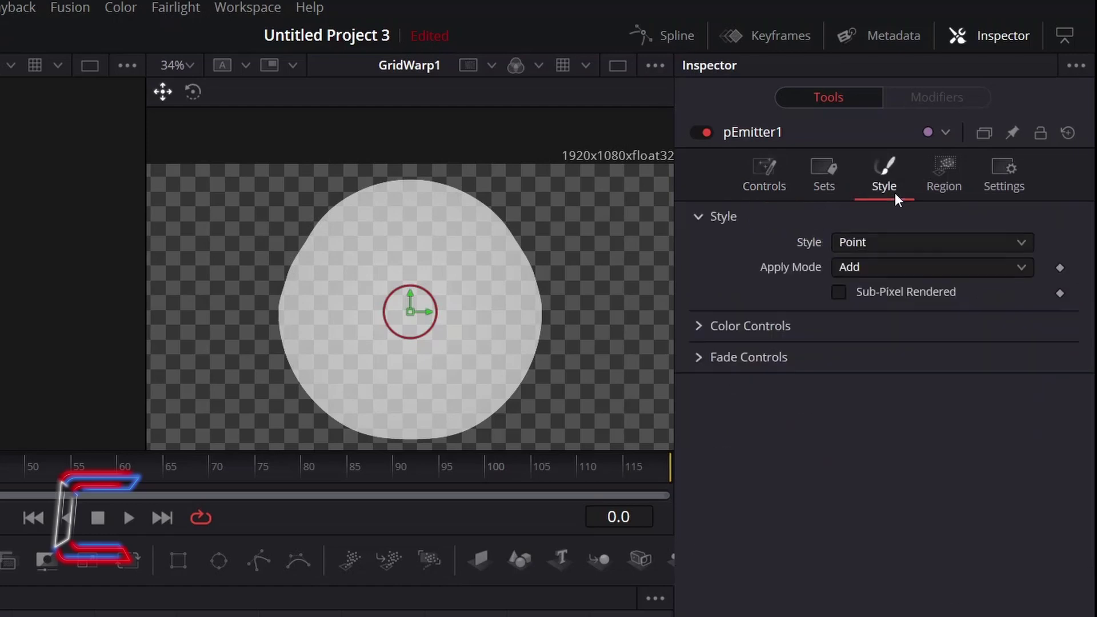
click(895, 242)
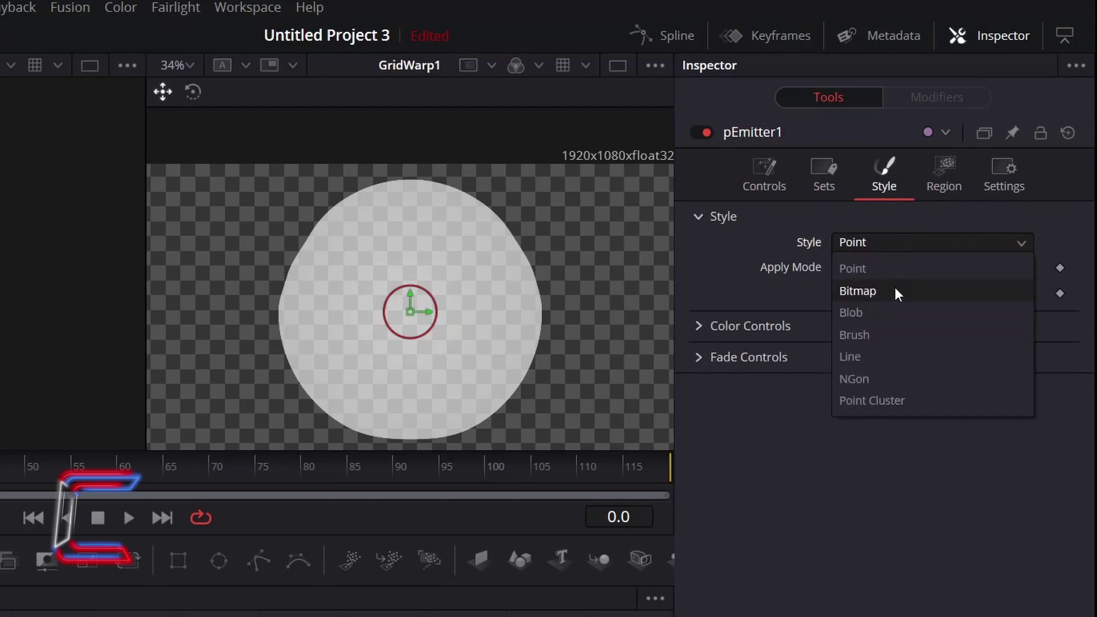
click(895, 290)
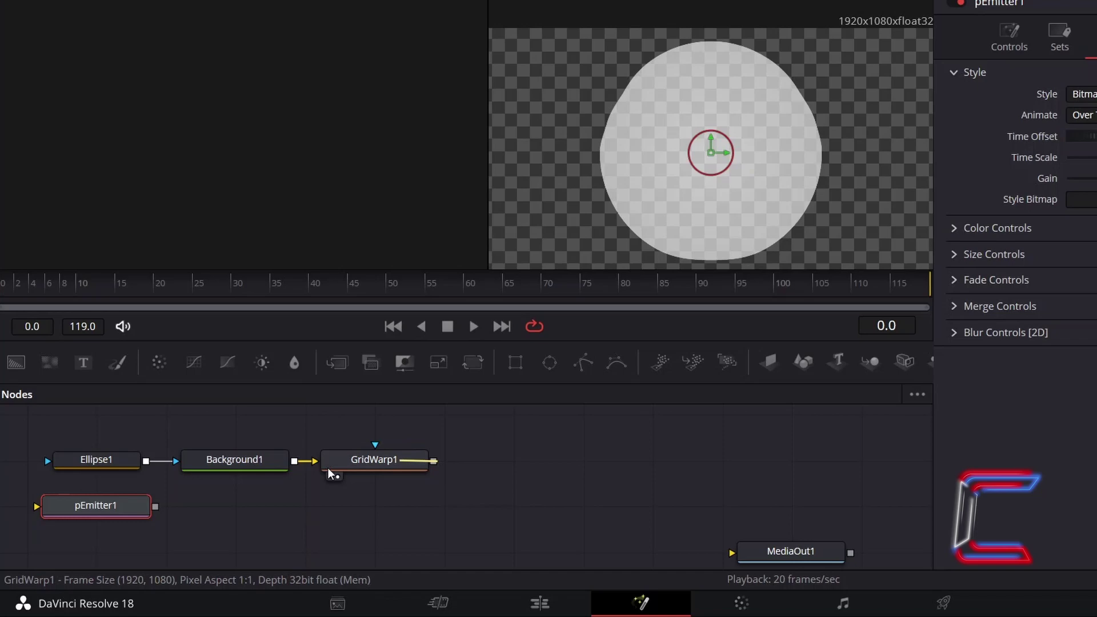
drag(433, 460, 37, 508)
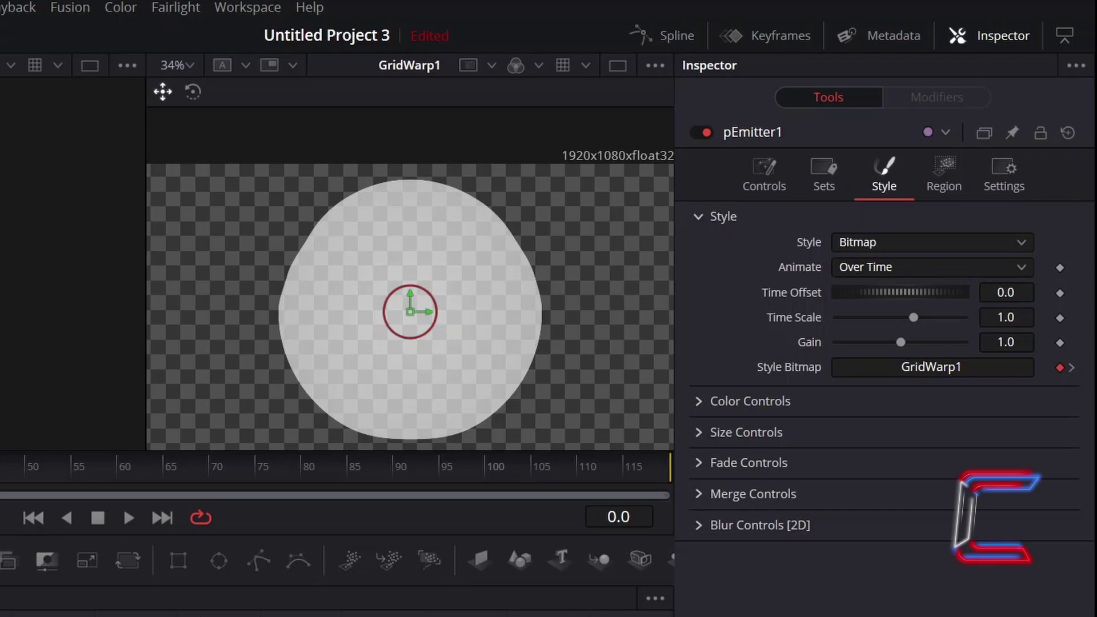
click(790, 402)
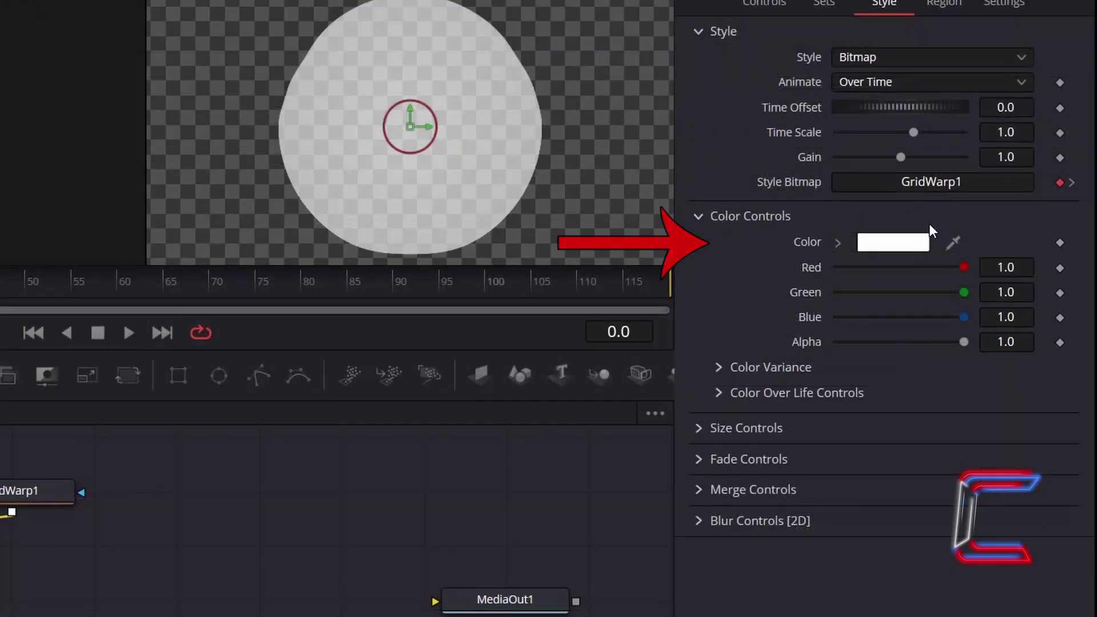
click(759, 369)
- Set the red colour variance range from 0.025 to 1.0
scroll(745, 434, down, 3)
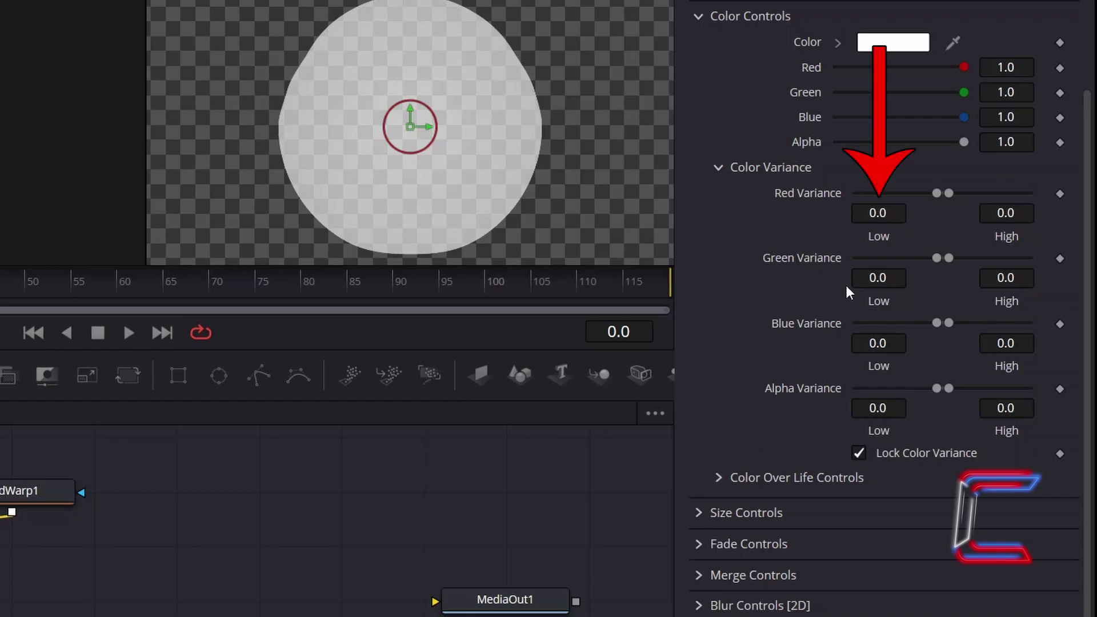
click(895, 213)
text(25)
key(Tab)
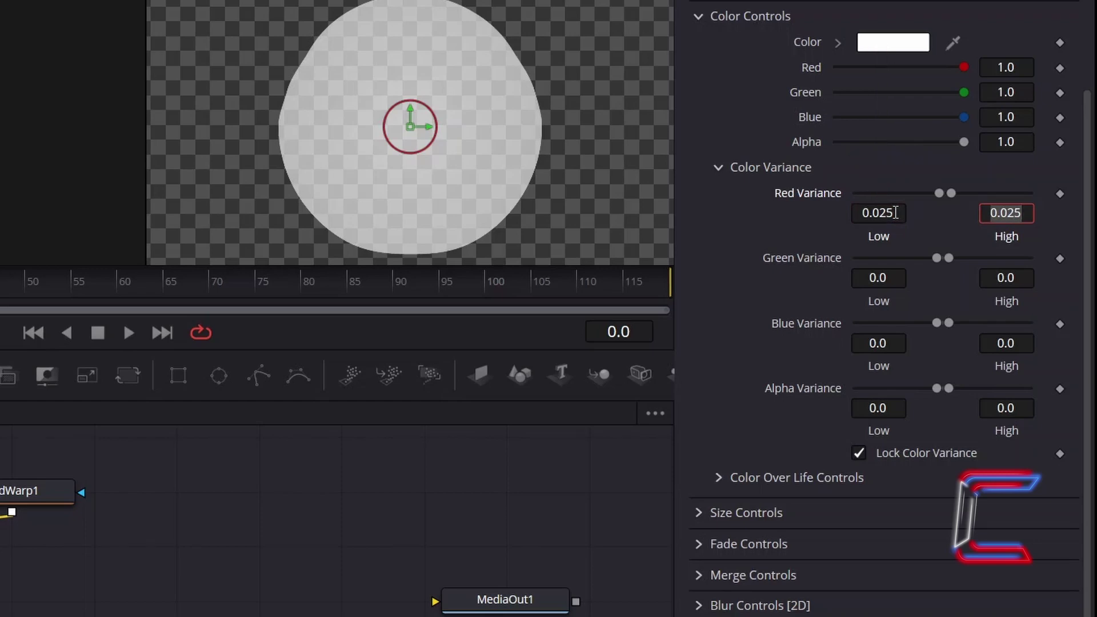
text(1)
key(Tab)
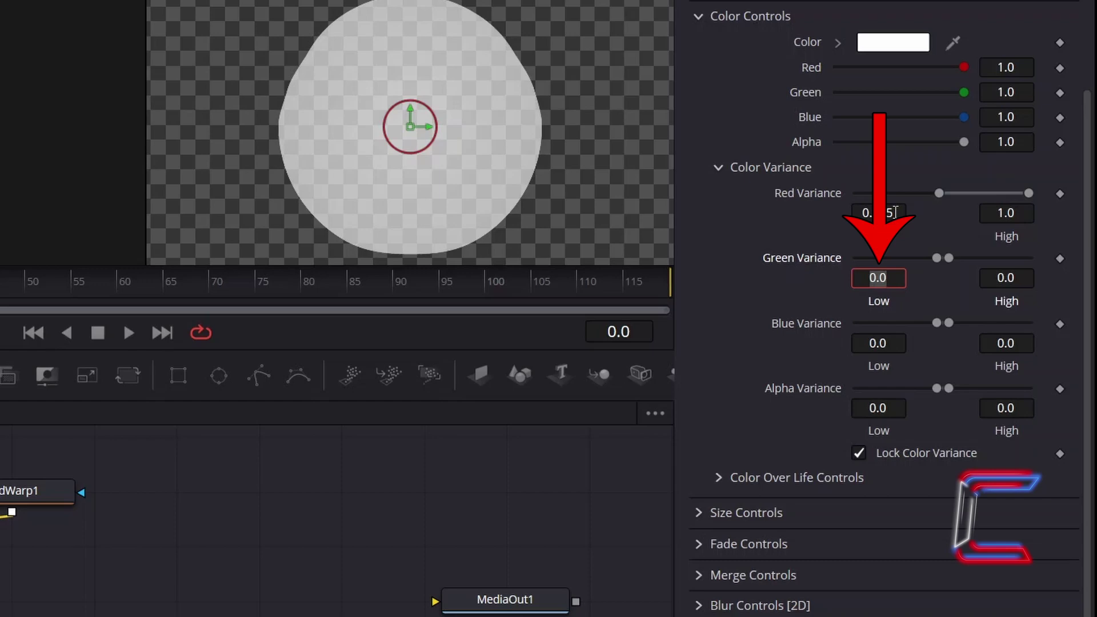
- Set green variance from -0.525 to -0.262 and blue variance from -1.0 to -0.75
text(-0.525)
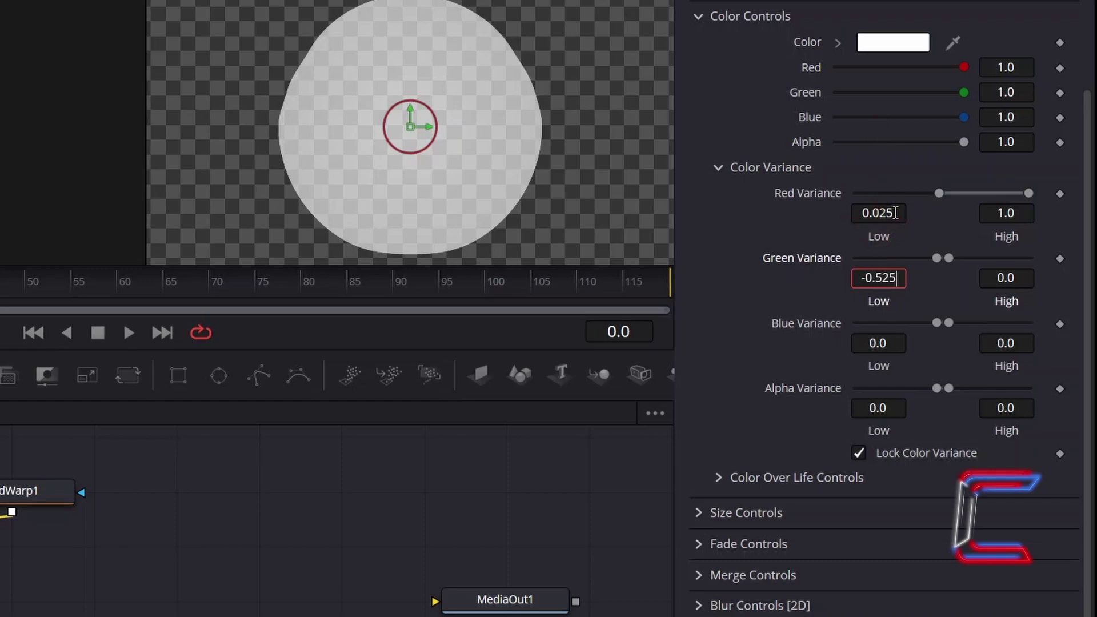
key(Tab)
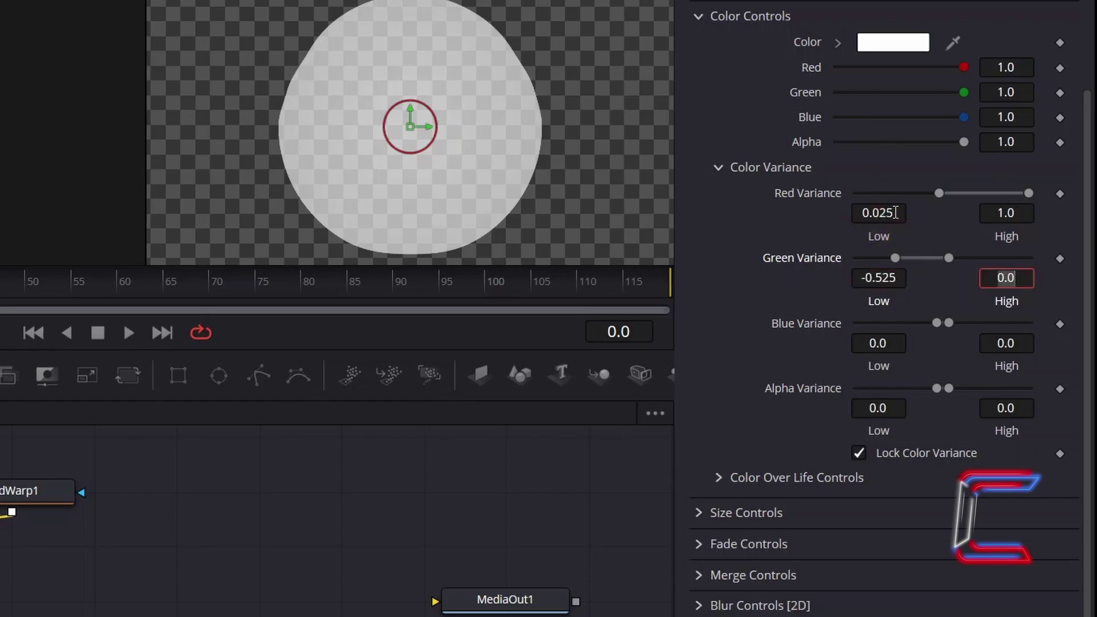
text(-)
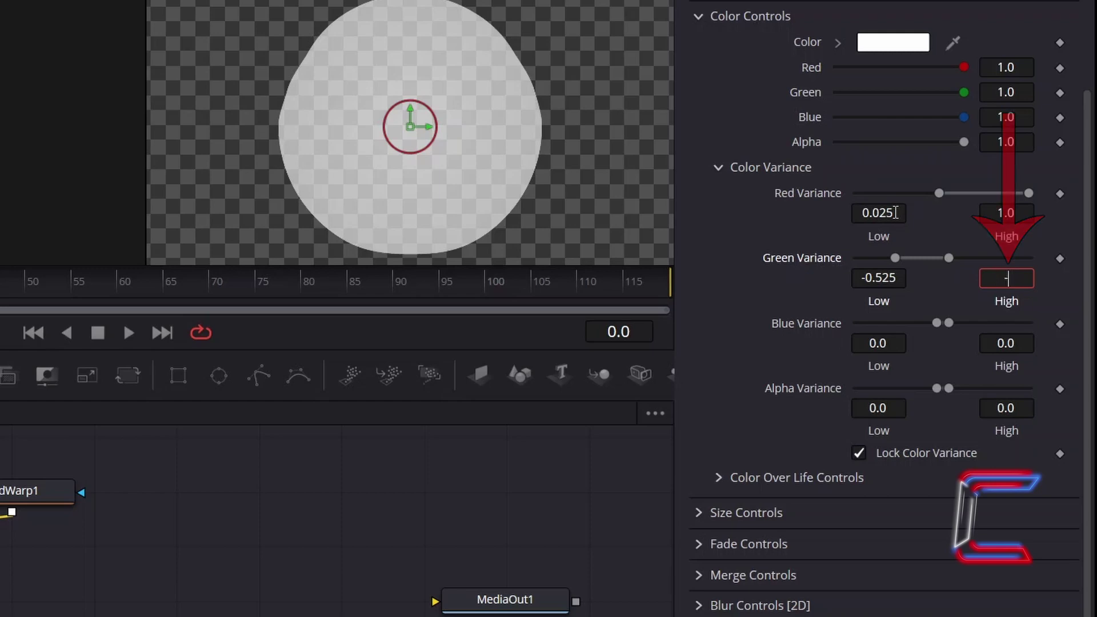
text(0.262)
key(Tab)
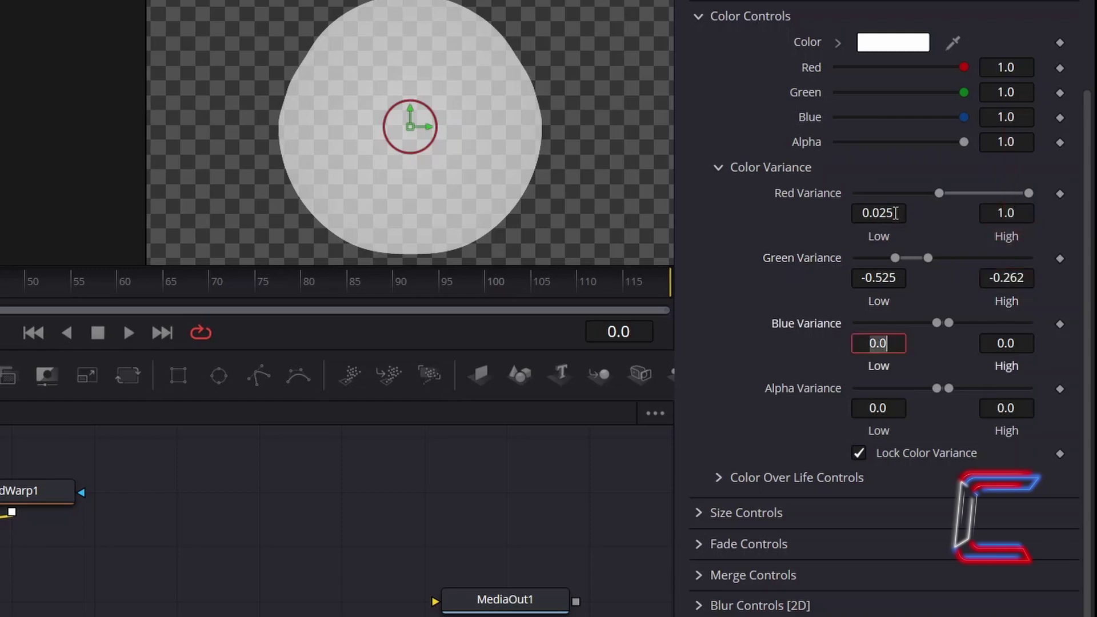
text(-)
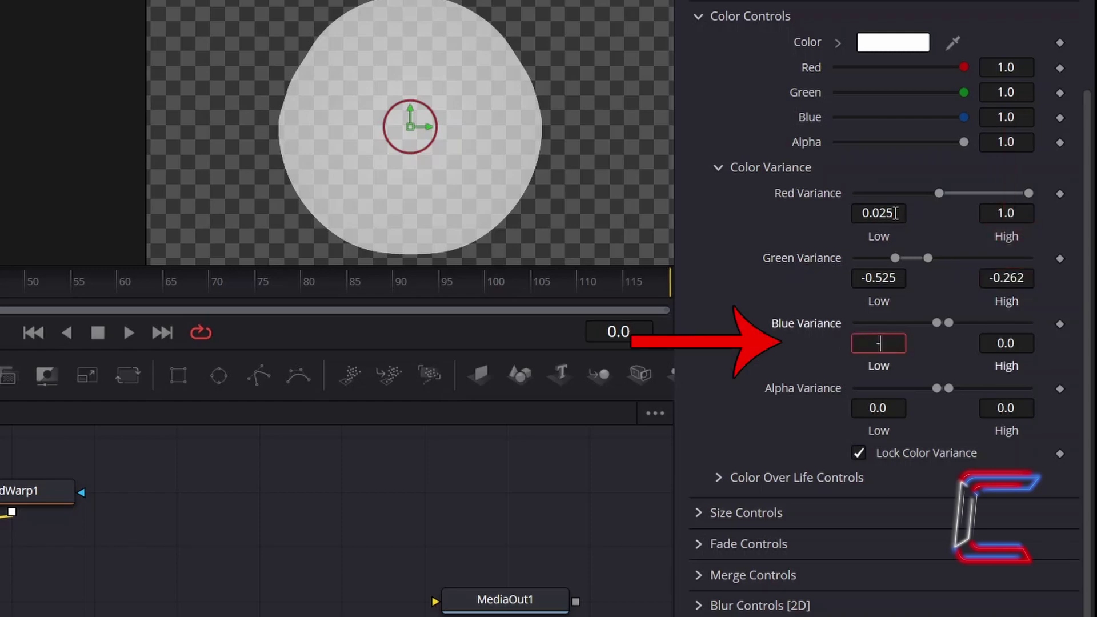
text(1)
key(Tab)
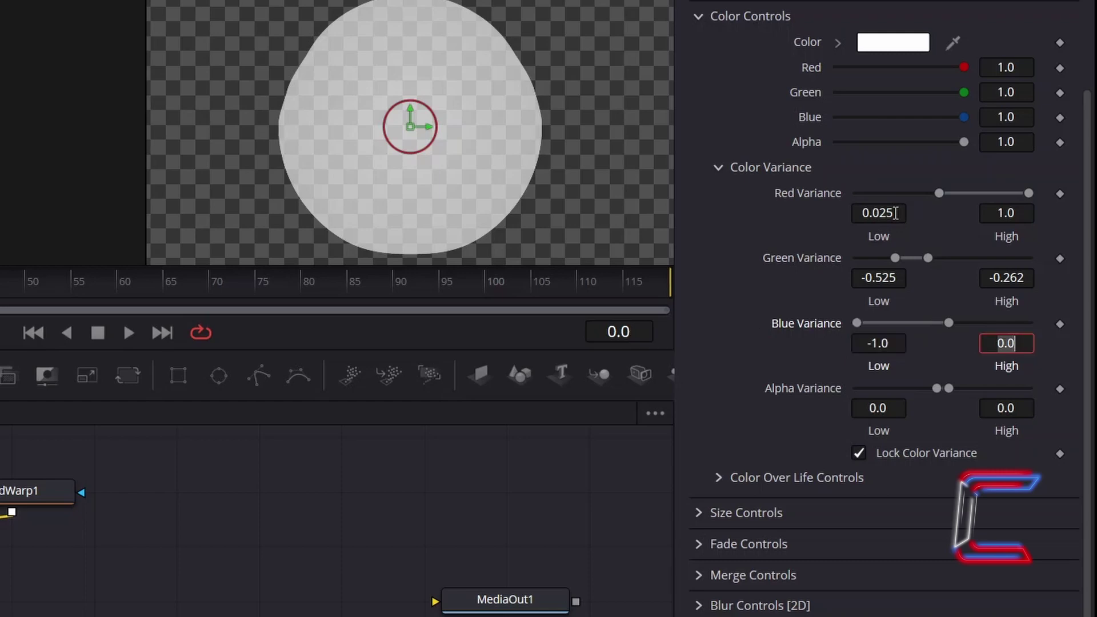
text(-0.75)
key(Tab)
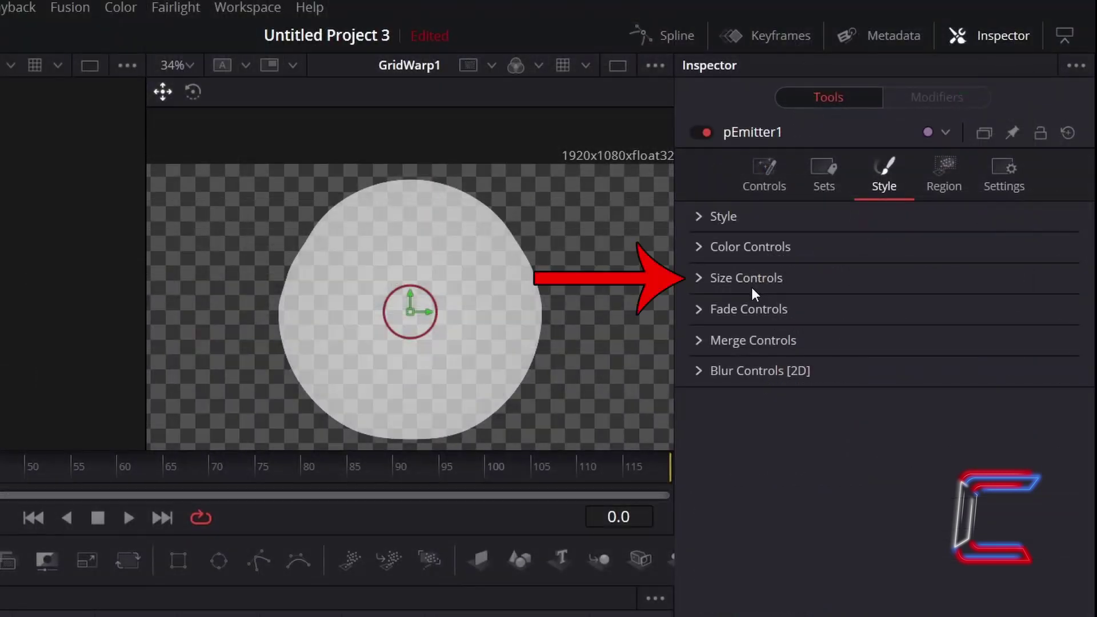
- Set the particle Size to 0.23 with a size variance of 0.025
click(752, 286)
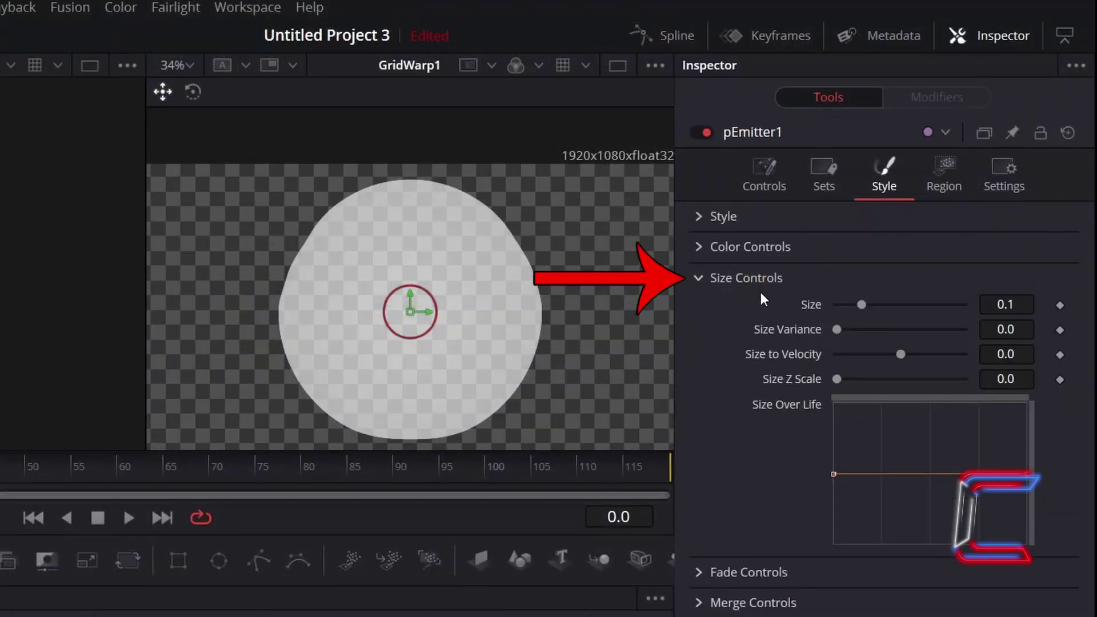
click(1028, 302)
key(BackSpace)
text(23)
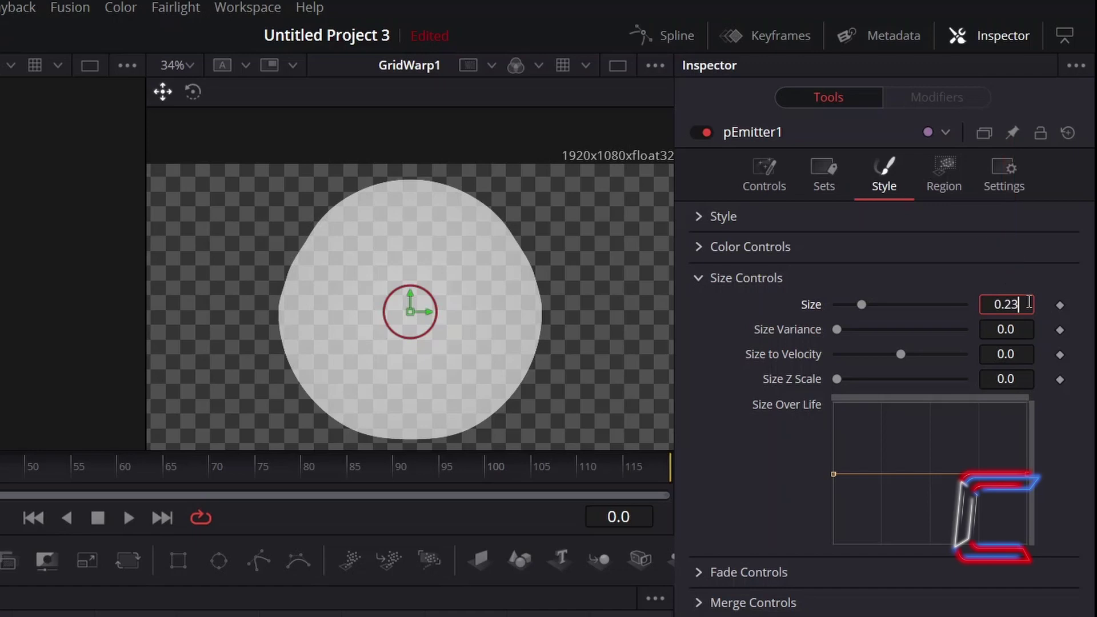
key(Tab)
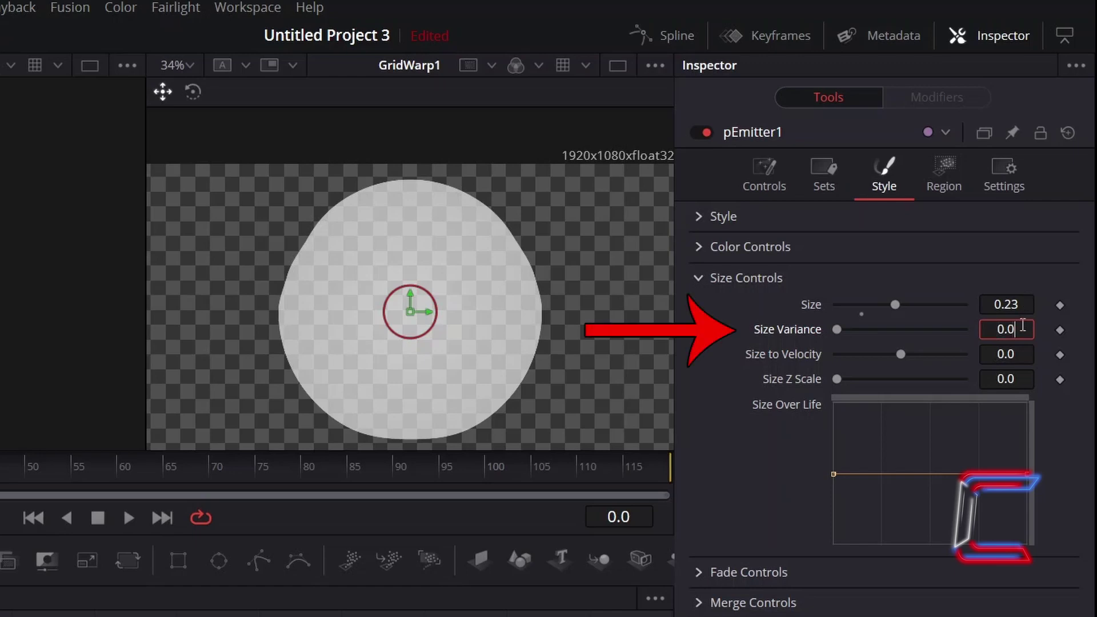
text(0.025)
key(Tab)
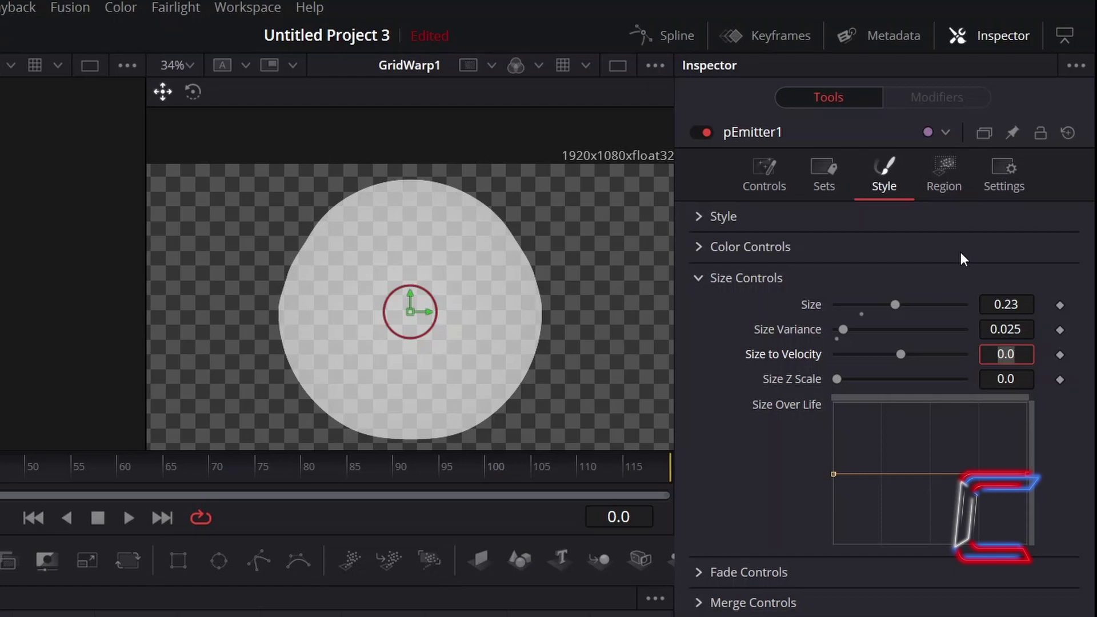
- Collapse Size Controls and set Fade In to 0.15 and Fade Out to 0.85
click(788, 279)
click(783, 317)
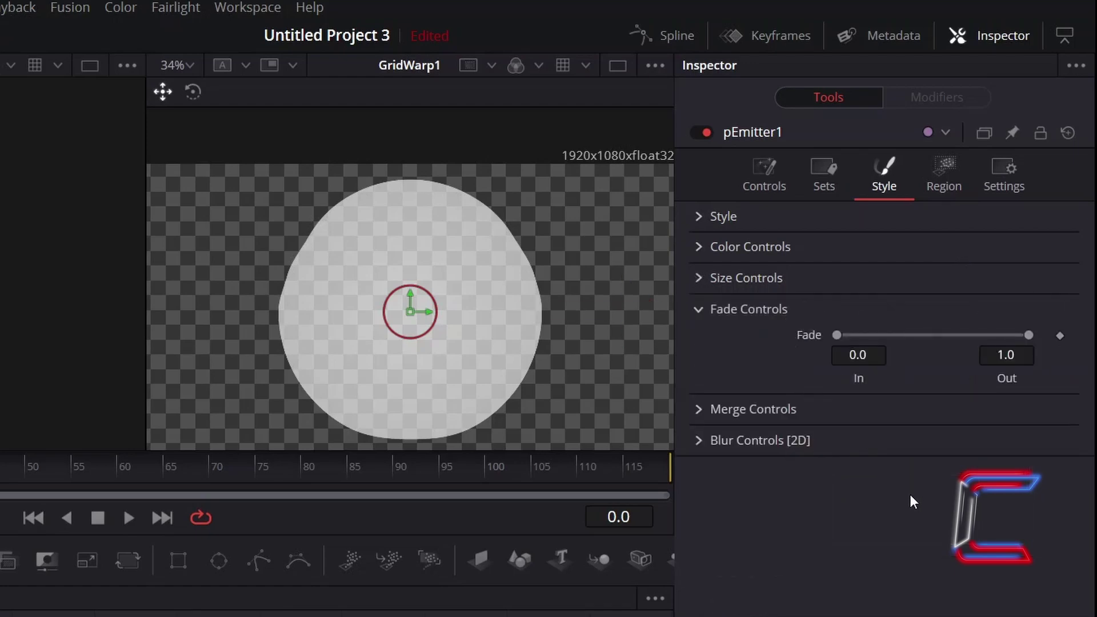
click(881, 351)
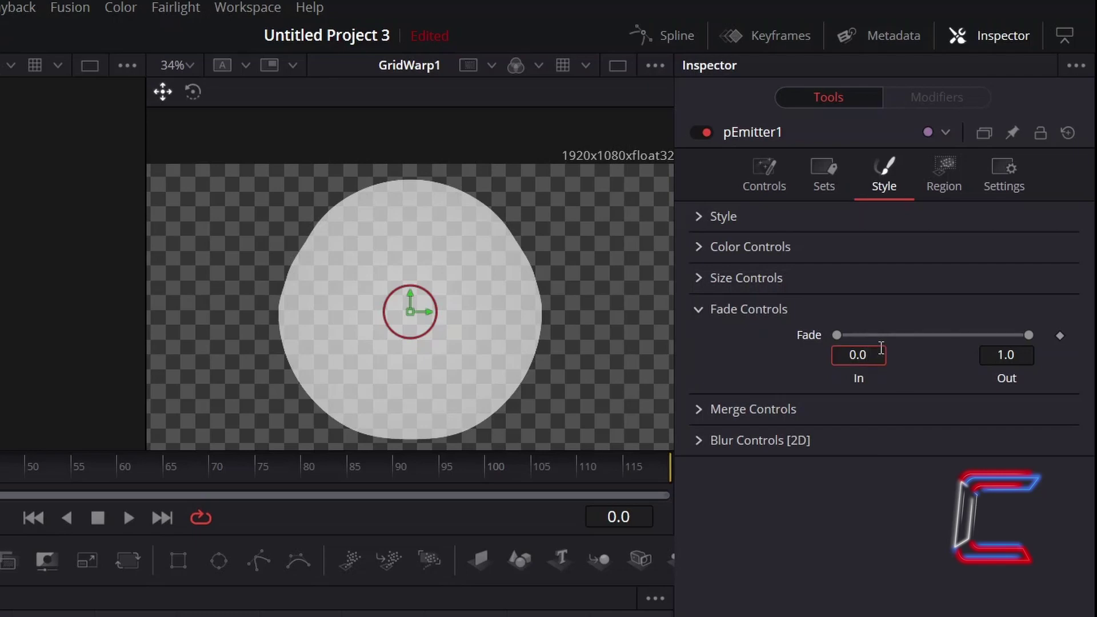
key(BackSpace)
key(BackSpace)
text(.15)
key(Tab)
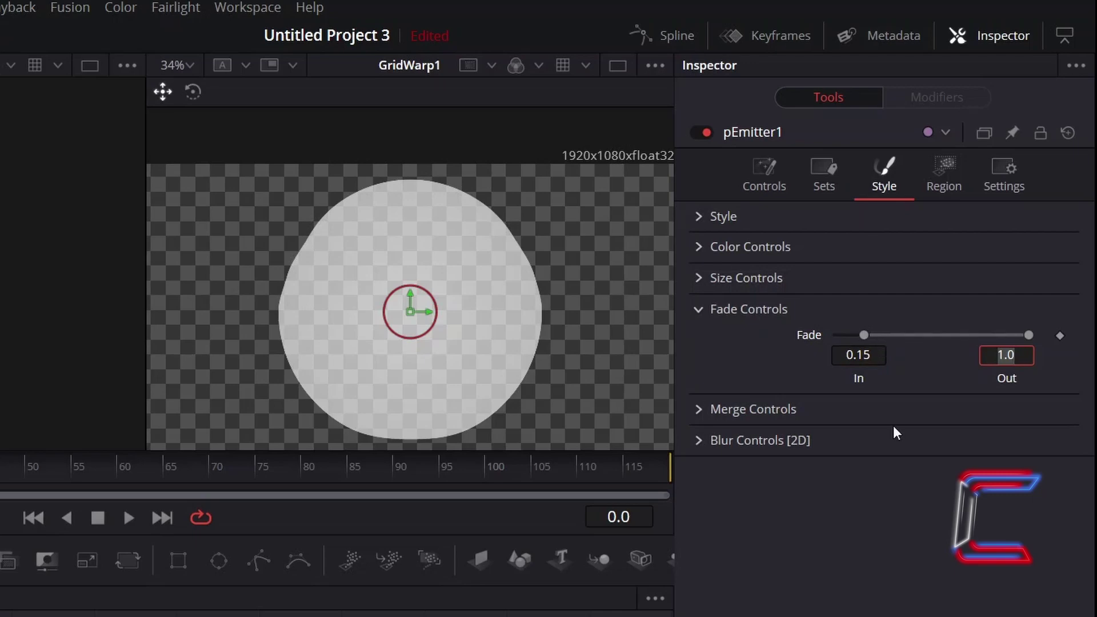
text(0.85)
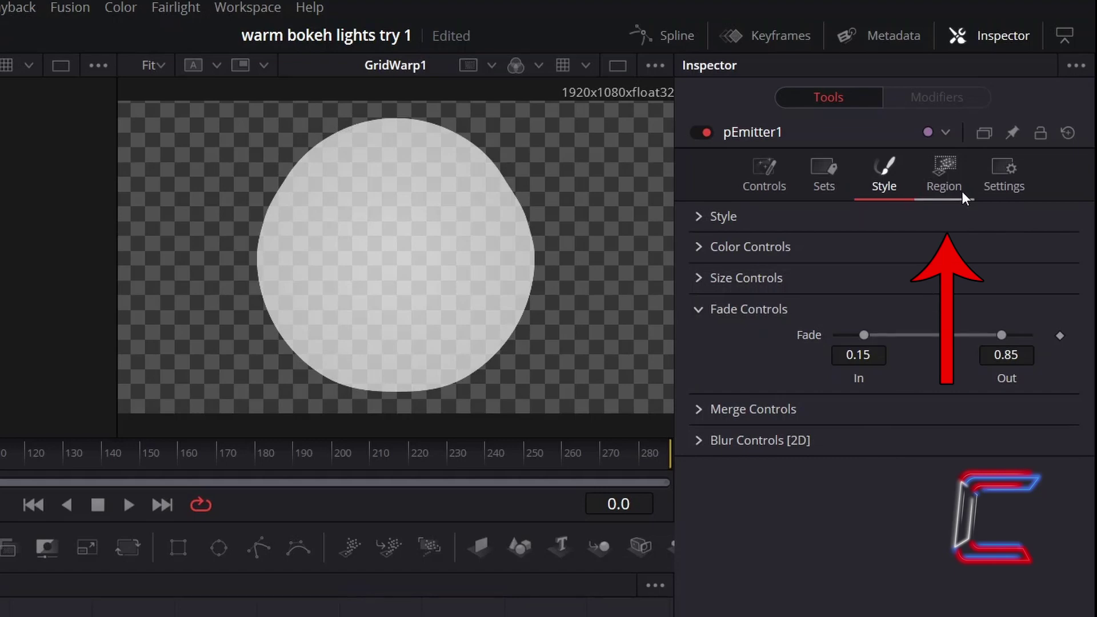
- Change pEmitter1's emission Region from Sphere to All
click(962, 192)
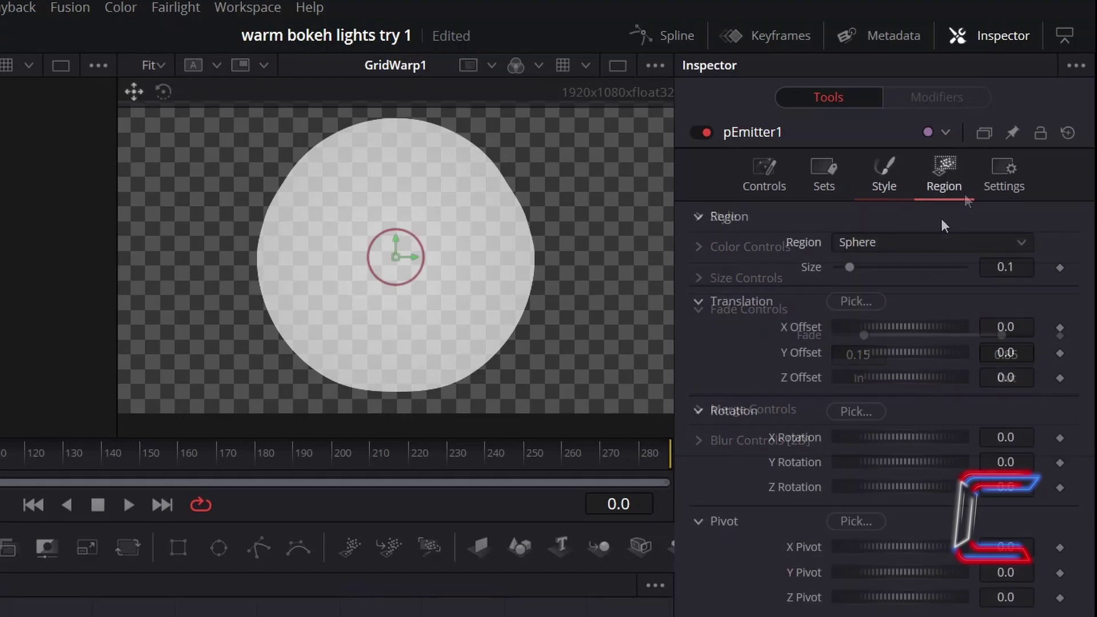
click(908, 246)
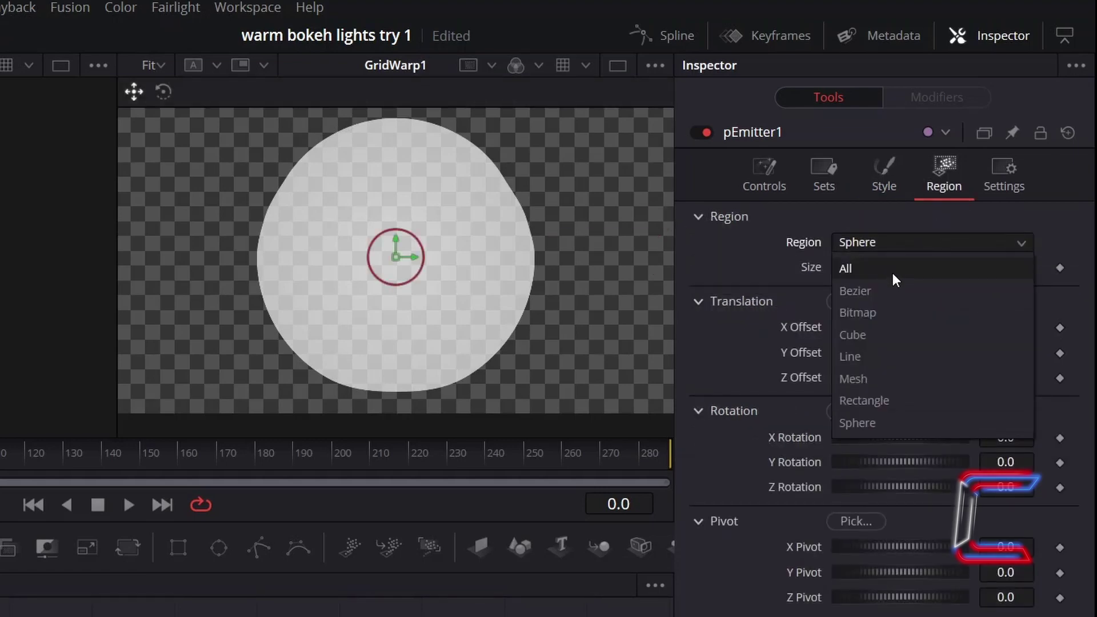
click(894, 280)
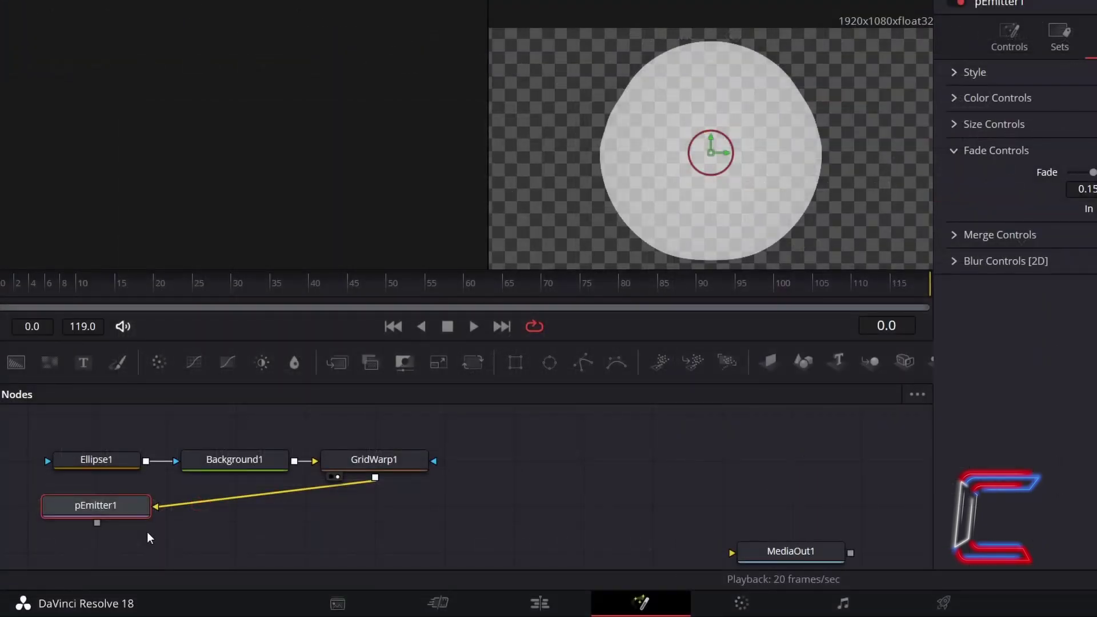
- Add a pTurbulence node after pEmitter1 through the tool search
key(shift+space)
text(pTurbulence)
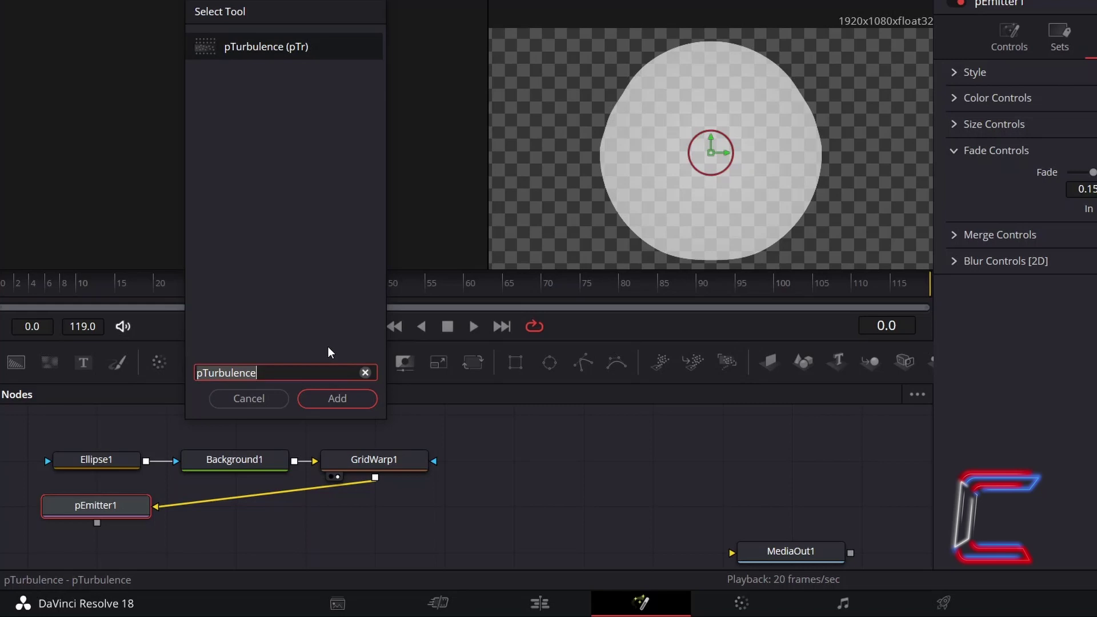
click(337, 398)
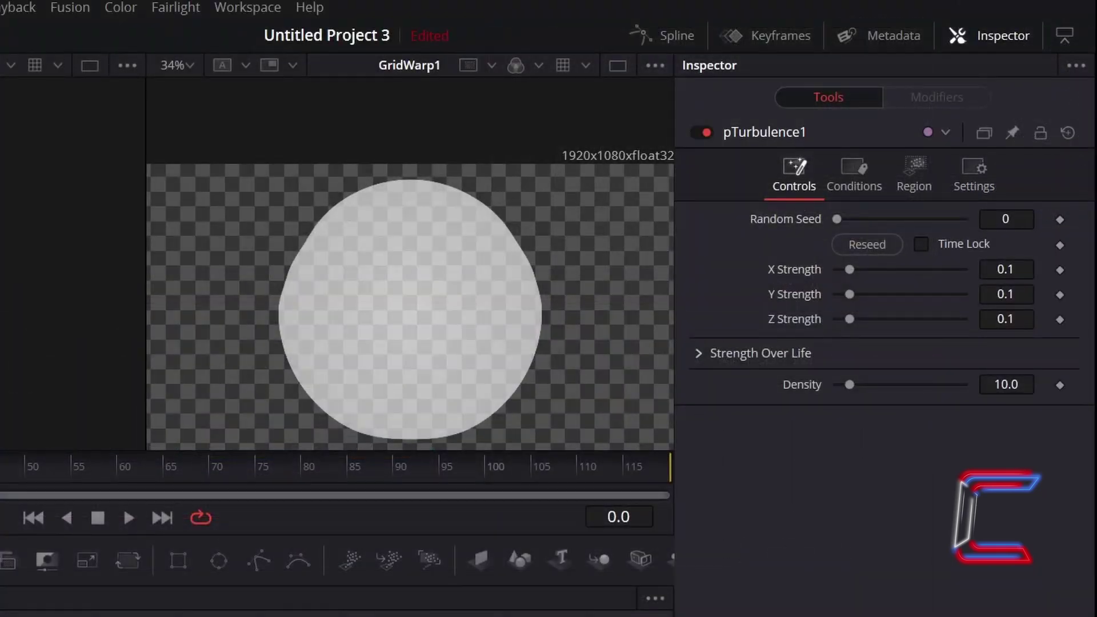
- Set pTurbulence1's X, Y and Z Strength each to 0.03
click(1027, 270)
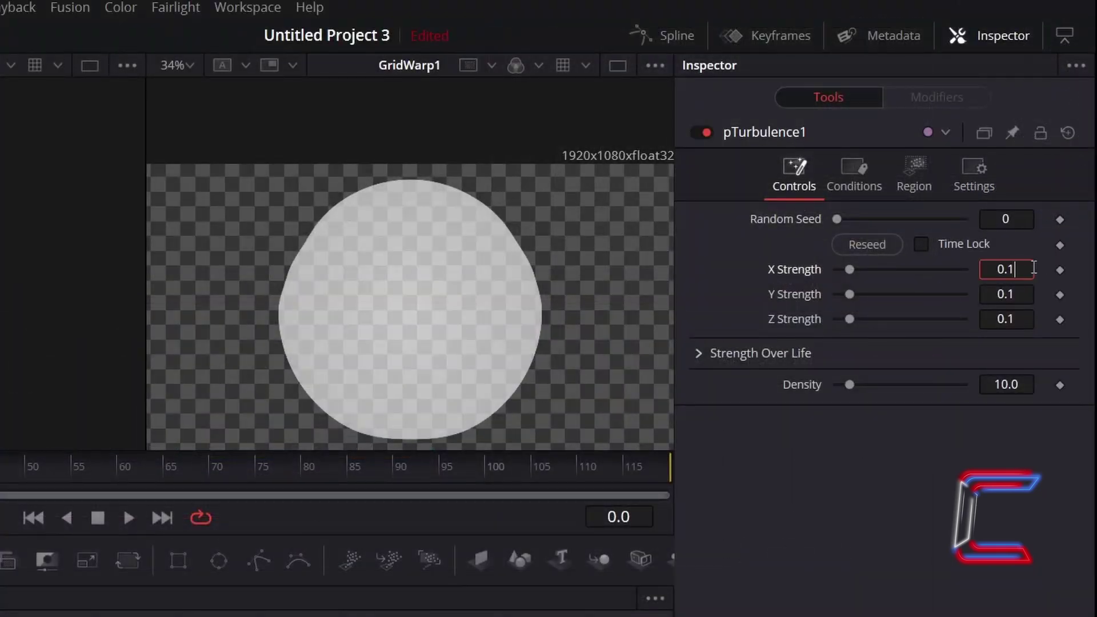
text(0.03)
key(Tab)
text(0.03)
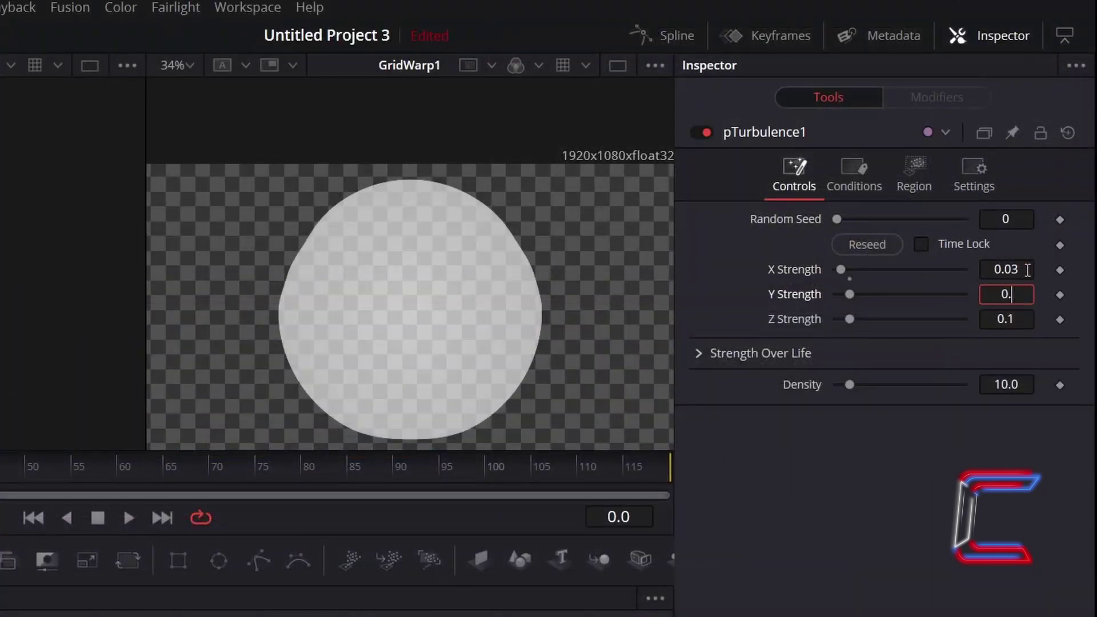
key(Tab)
text(0.03)
key(Tab)
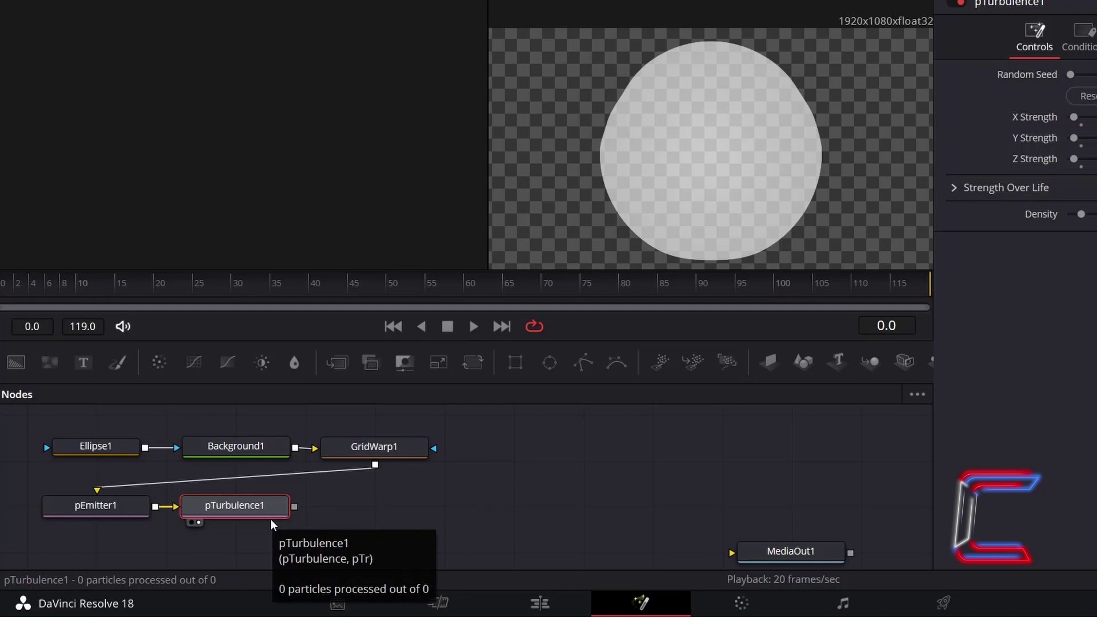
- Add a pRender node after pTurbulence1, followed by a Soft Glow node
click(727, 361)
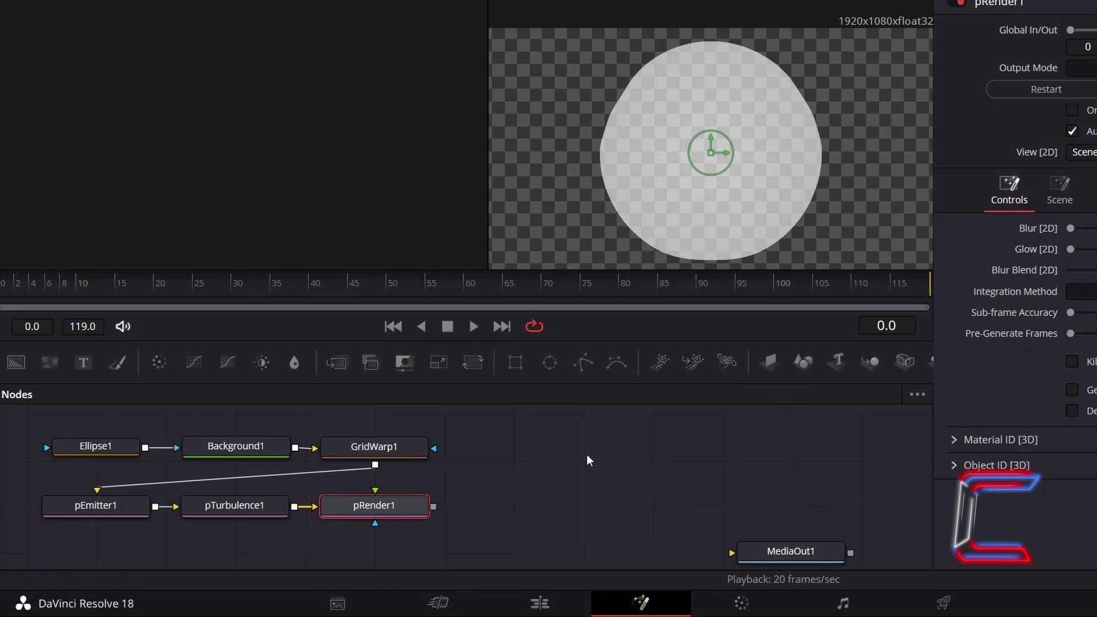
key(shift+space)
text(Soft Glow)
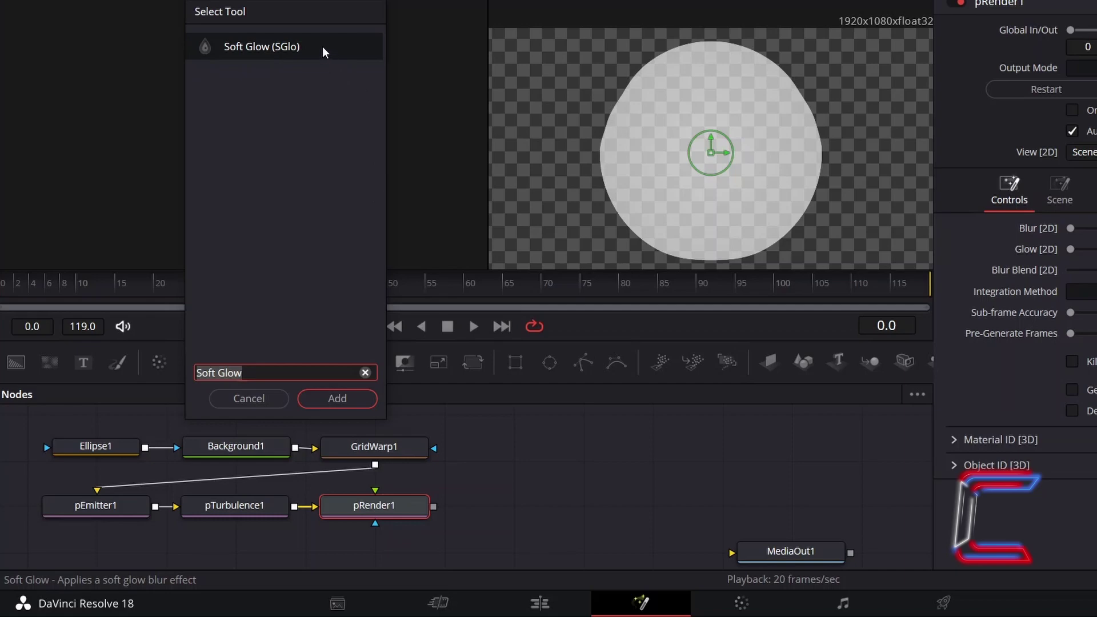
click(348, 404)
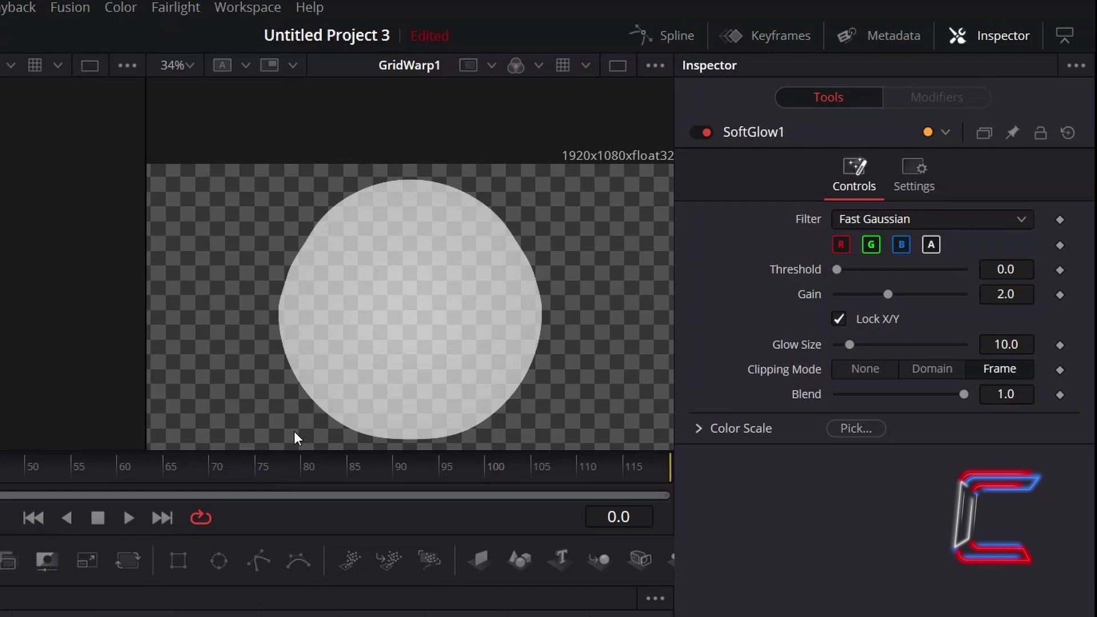
- Set SoftGlow1's Gain to 1.4 and Glow Size to 25
click(1011, 294)
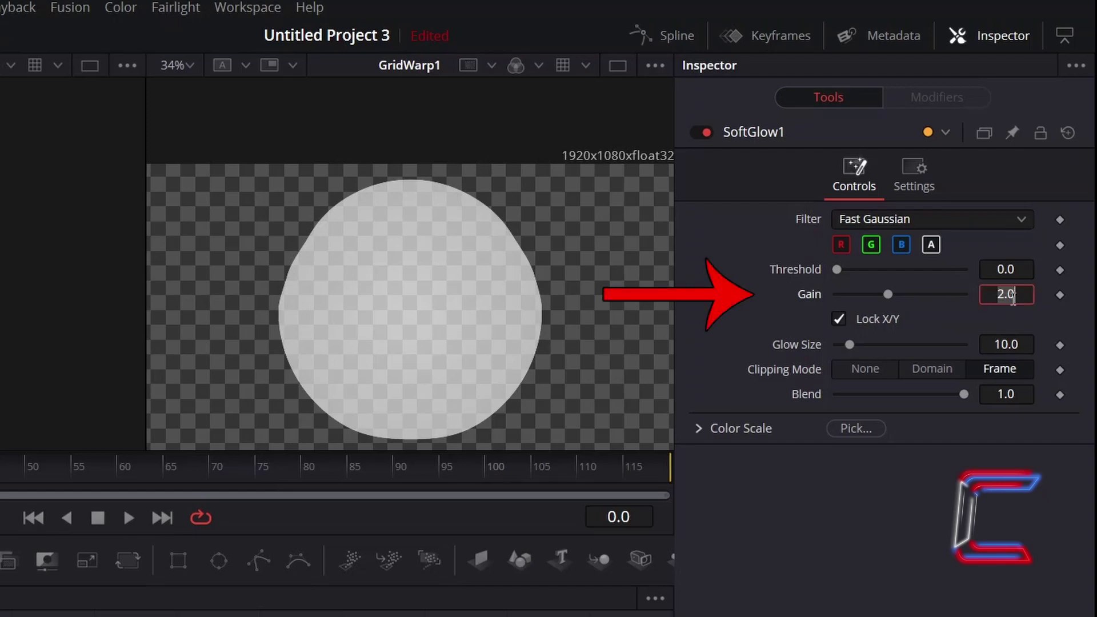
text(1.4)
key(Tab)
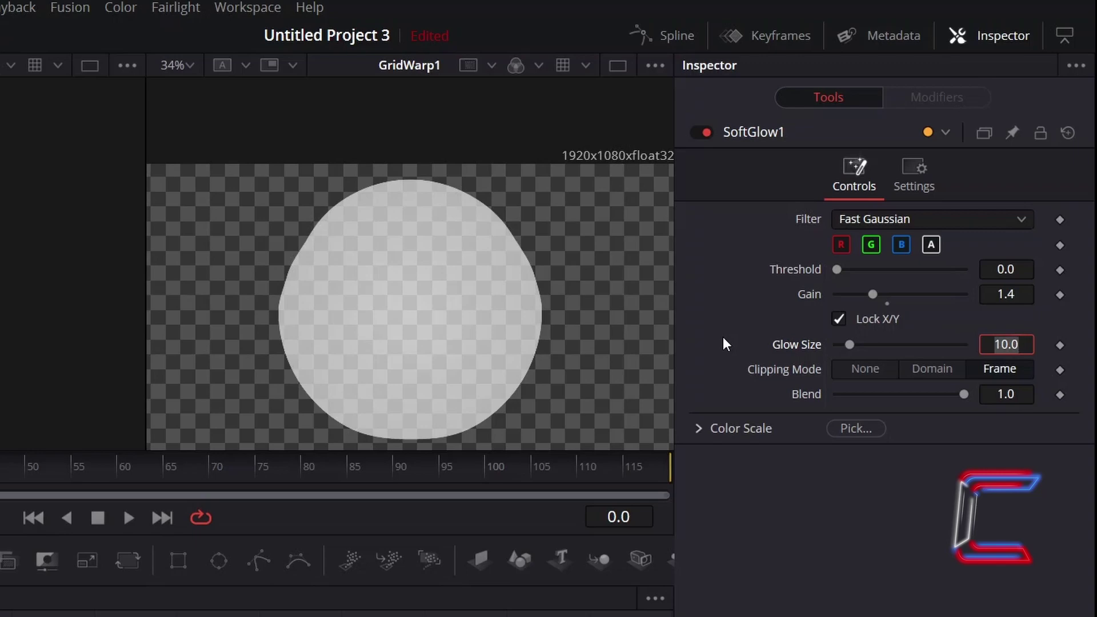
text(25)
key(Tab)
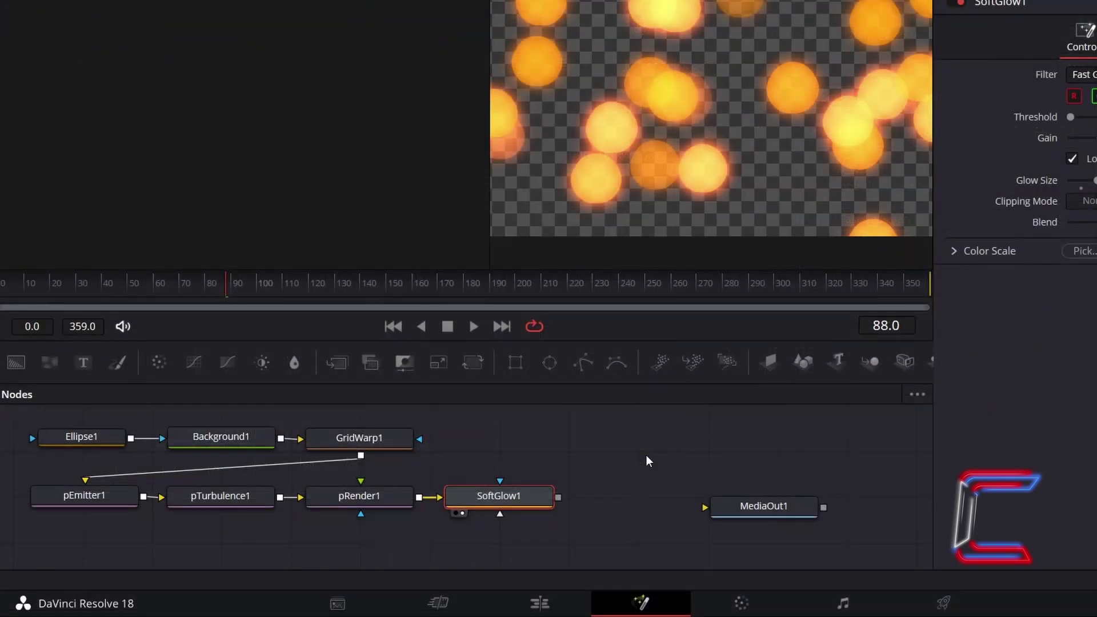
- Add a Light Rays node after SoftGlow1 with a dropoff that keeps the source's shape
key(shift+space)
text(Light Rays)
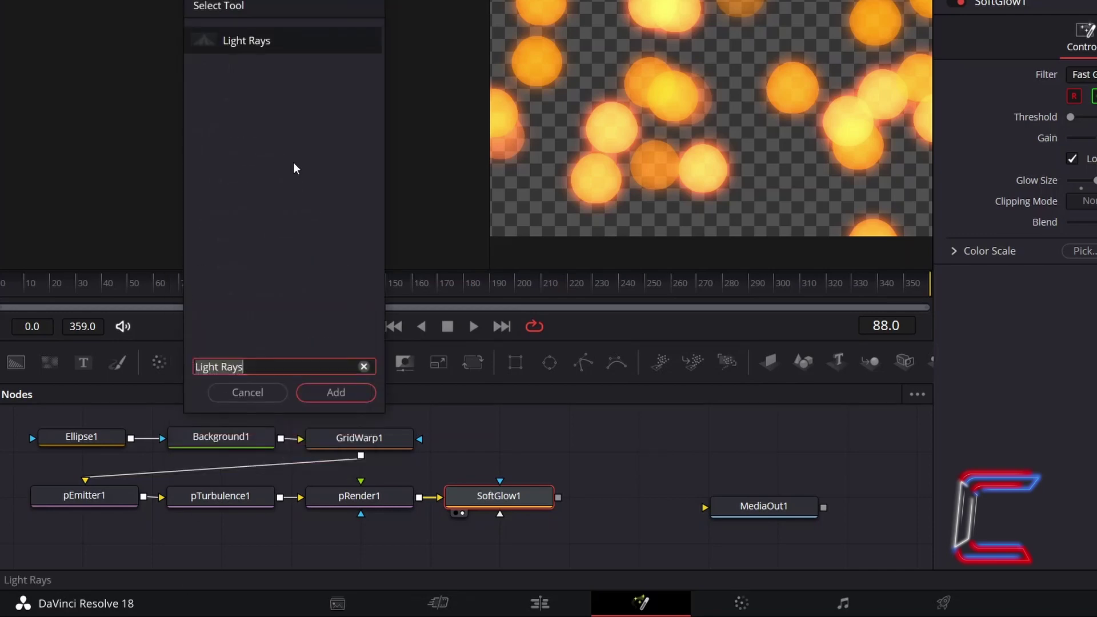
click(329, 393)
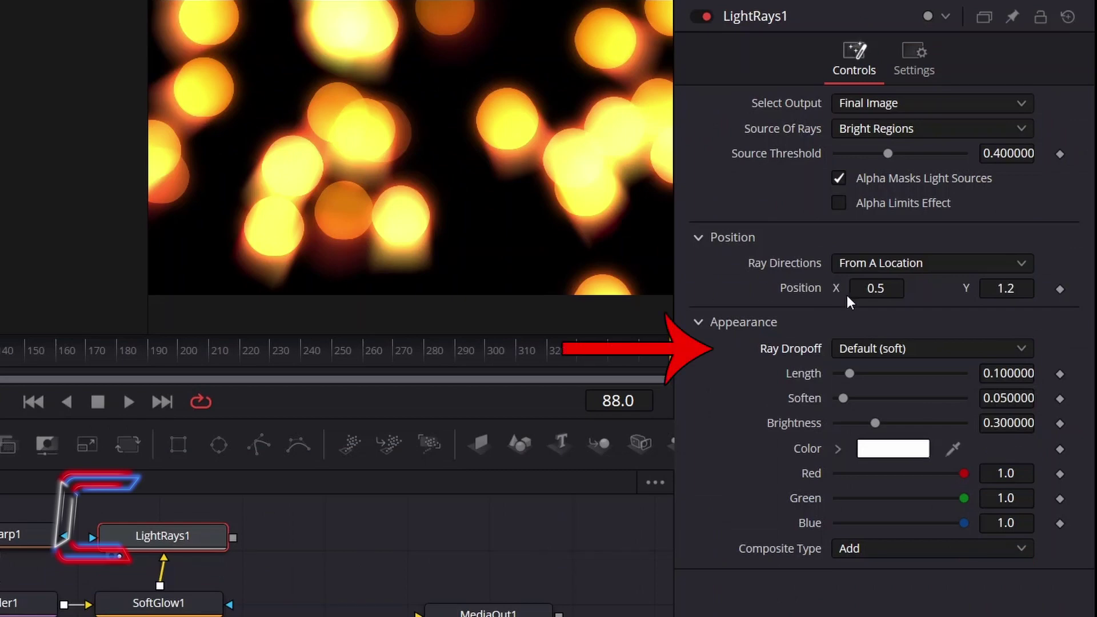
click(918, 348)
click(957, 396)
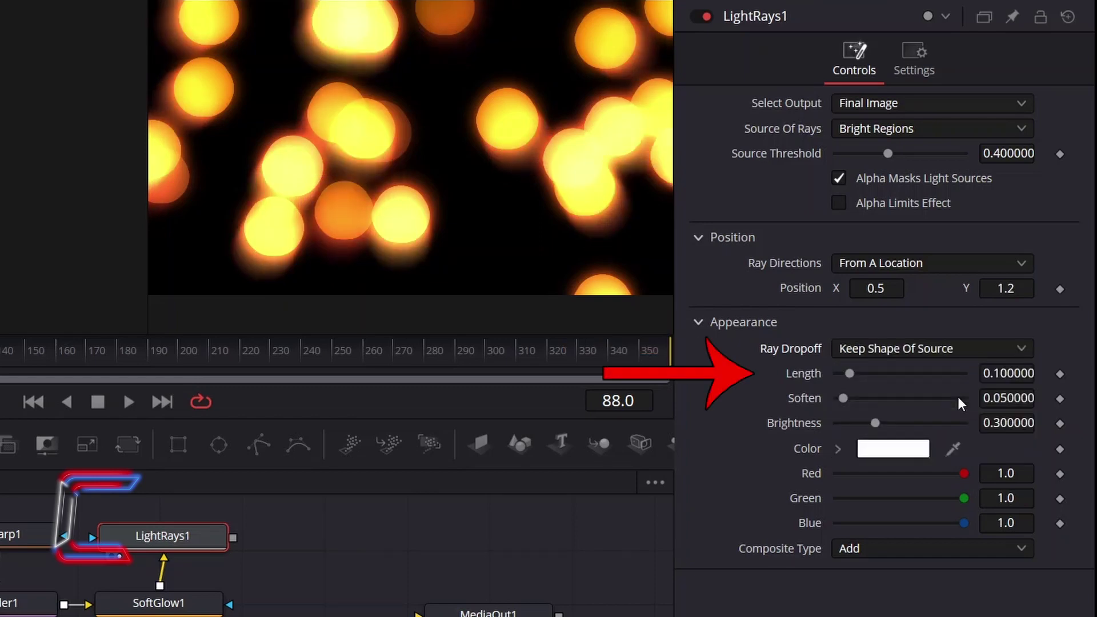
- Set ray Length 0.04, Soften 0, Brightness 0.325, and Composite Type to Normal
click(996, 374)
text(0.04)
key(Tab)
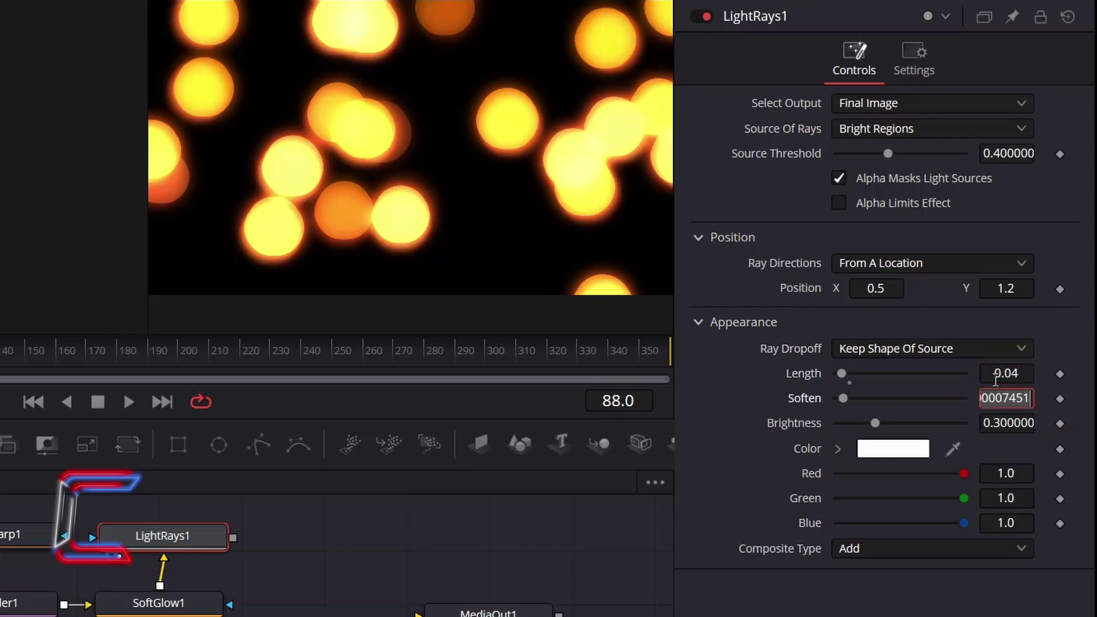
key(Tab)
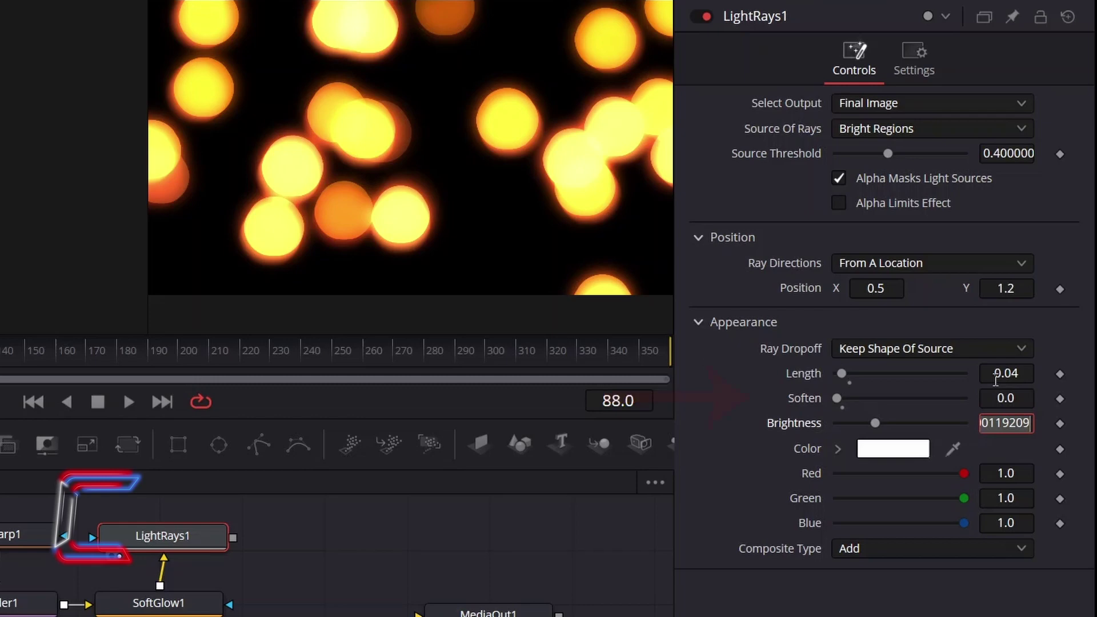
key(Return)
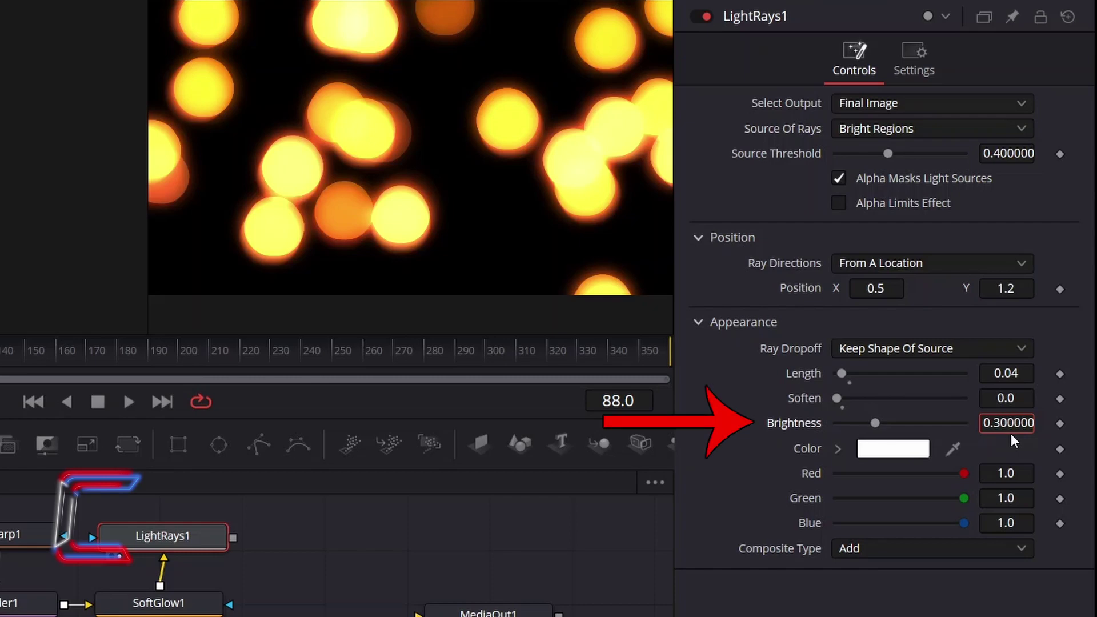
click(1018, 427)
text(0.325)
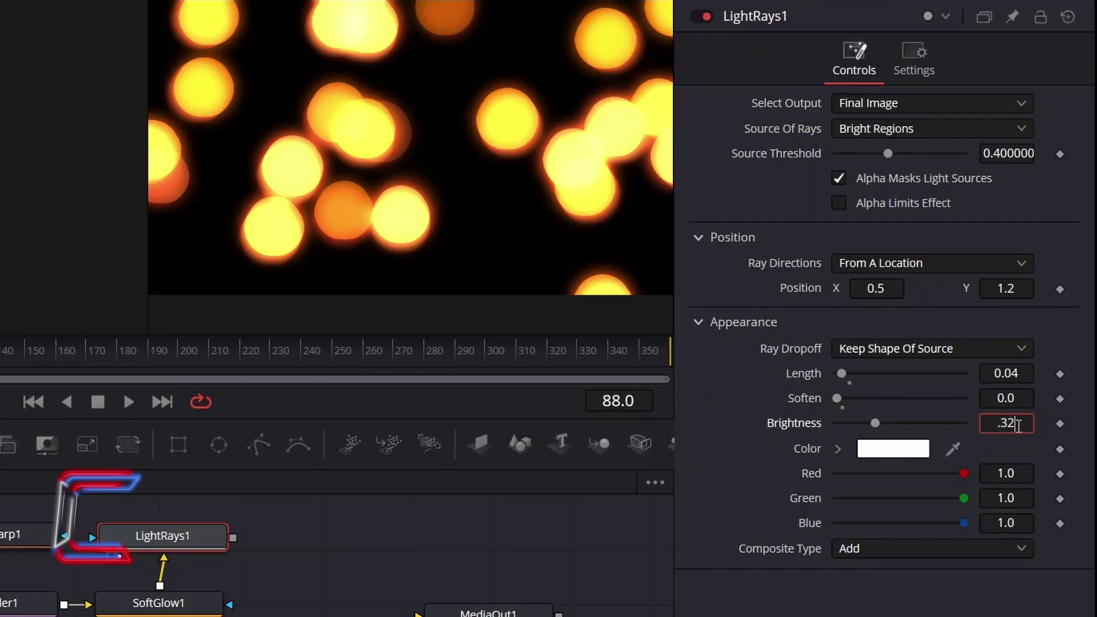
key(Tab)
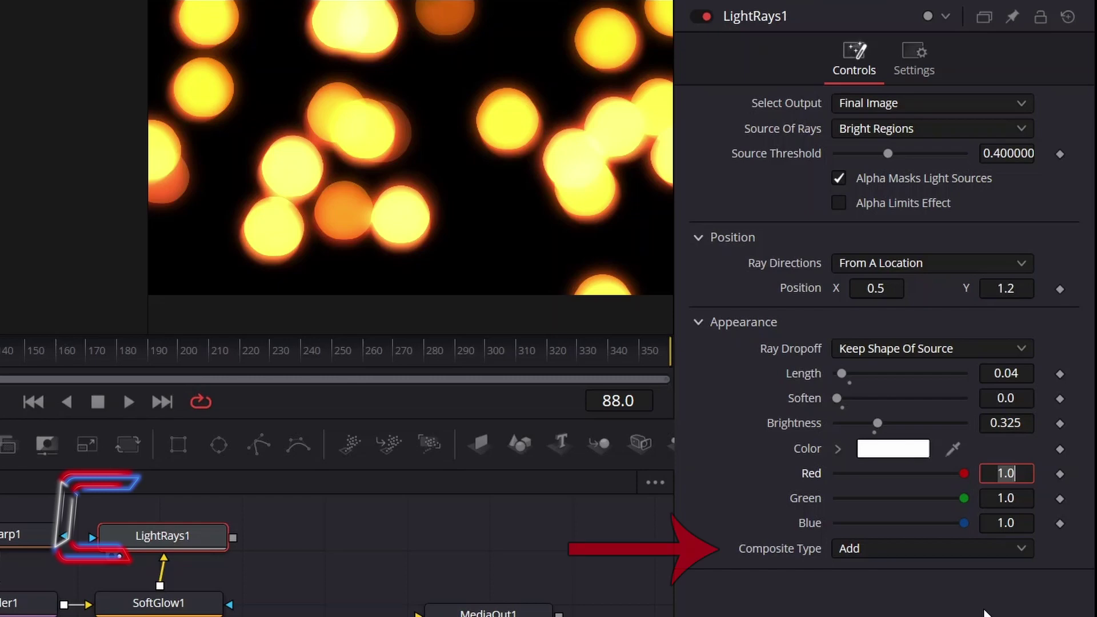
click(972, 553)
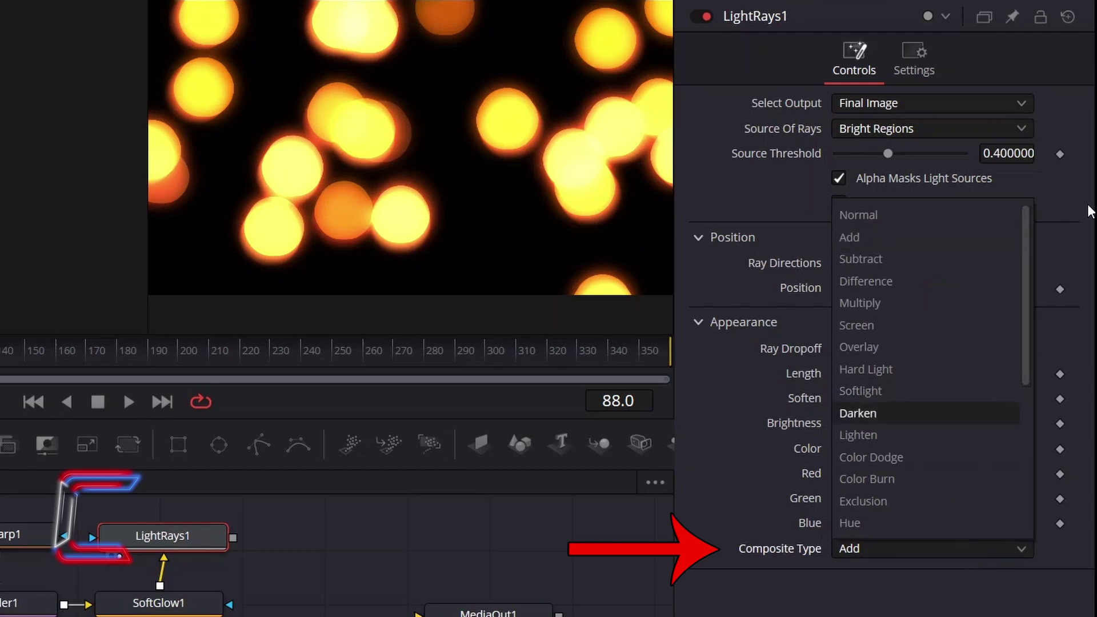
click(966, 218)
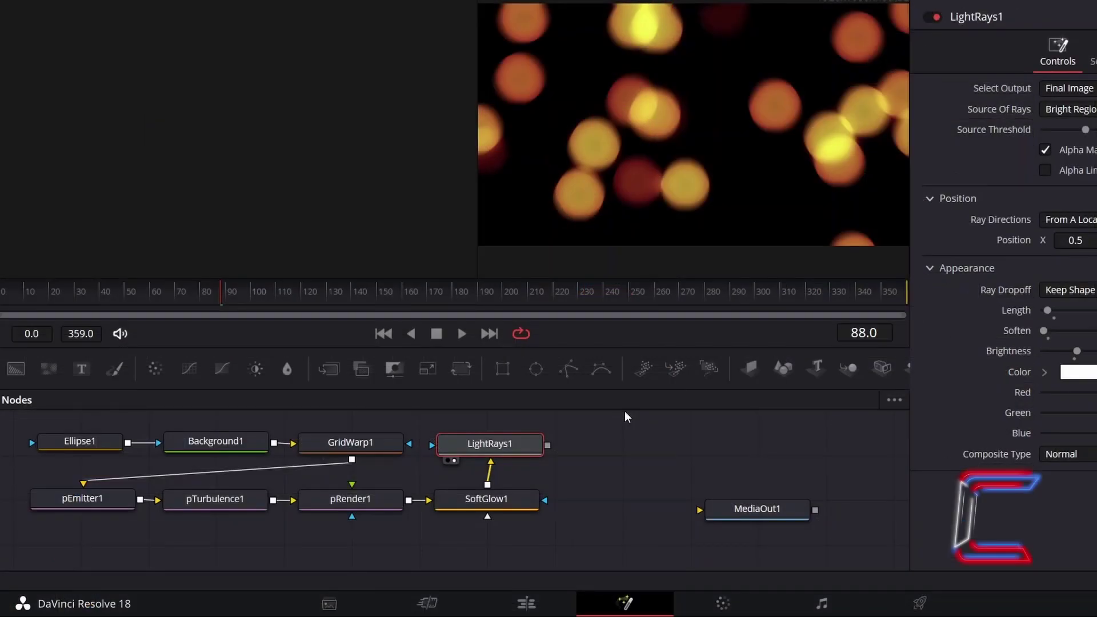
- Add a Flicker Addition node to the chain with Flicker Type set to Flicker Gain
key(shift+space)
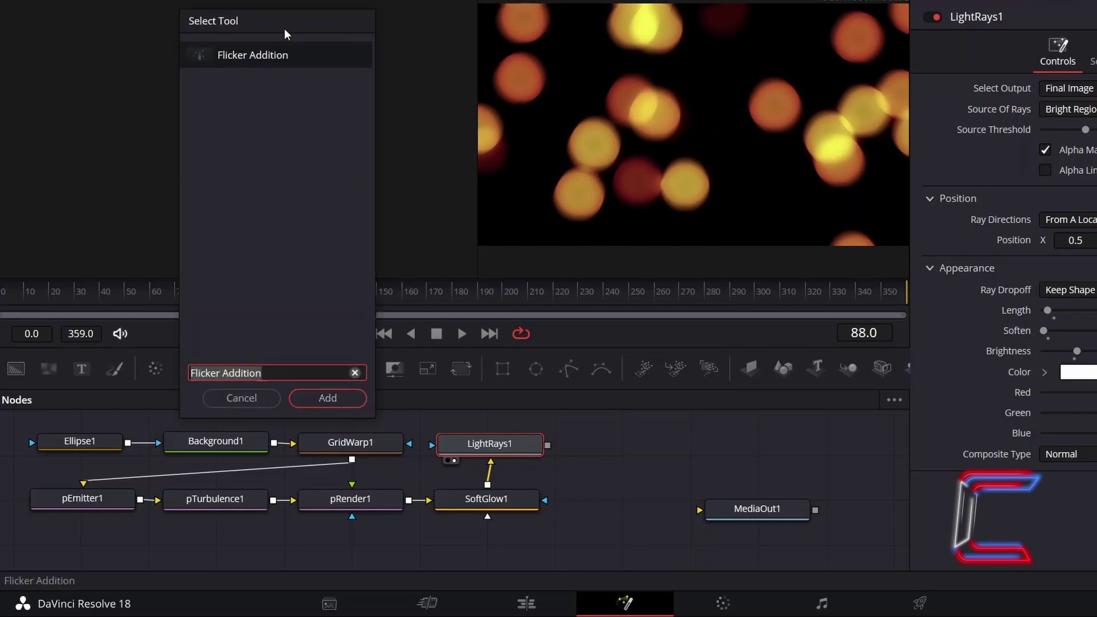
click(334, 396)
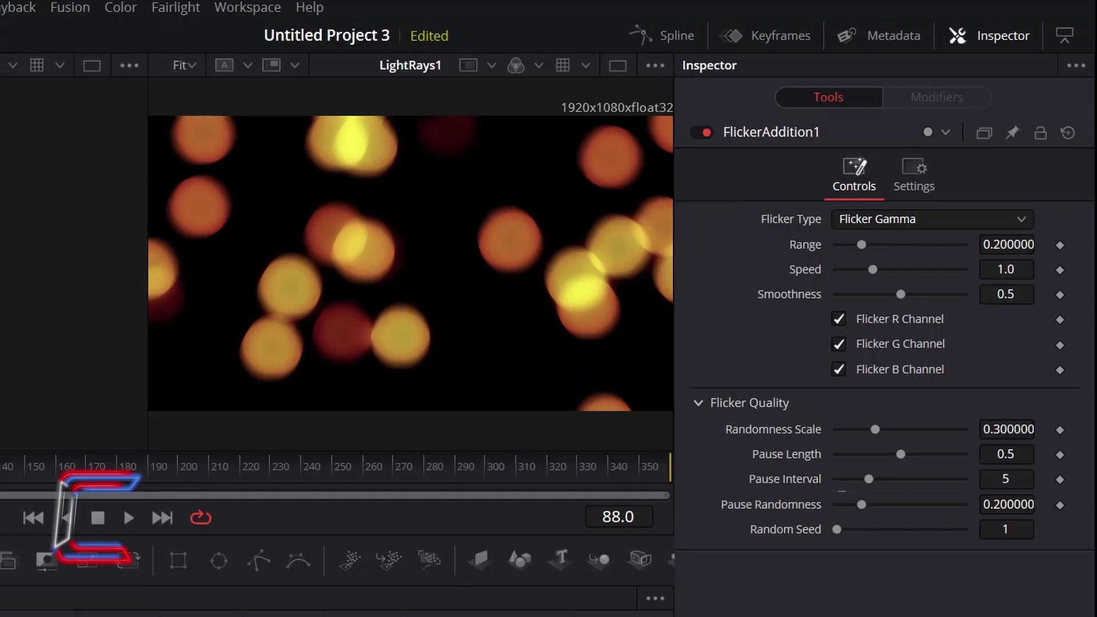
click(894, 219)
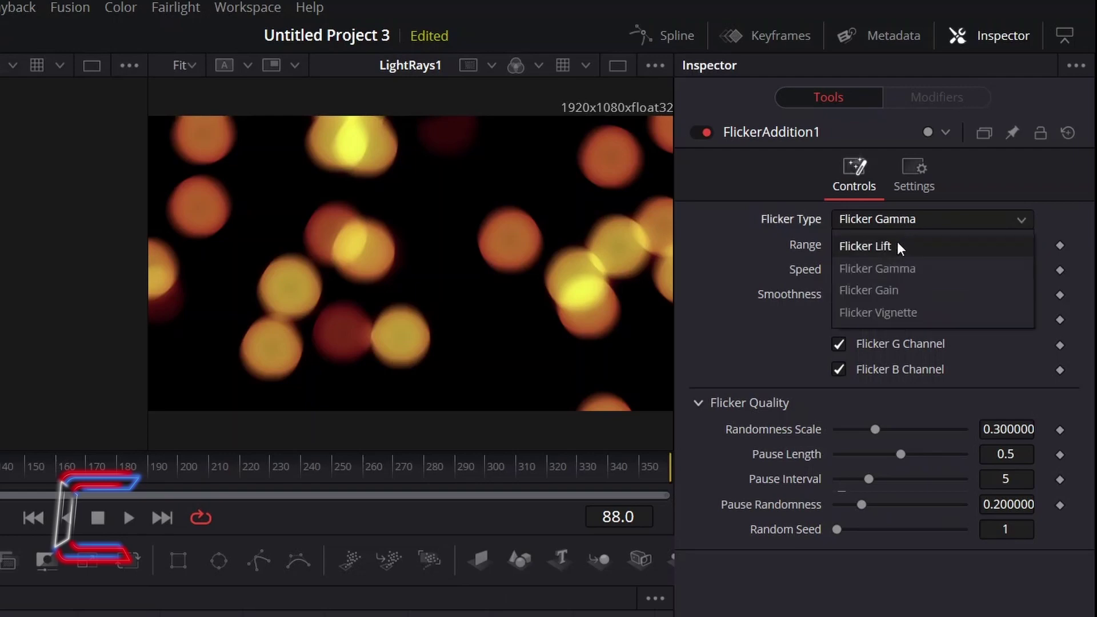
click(915, 296)
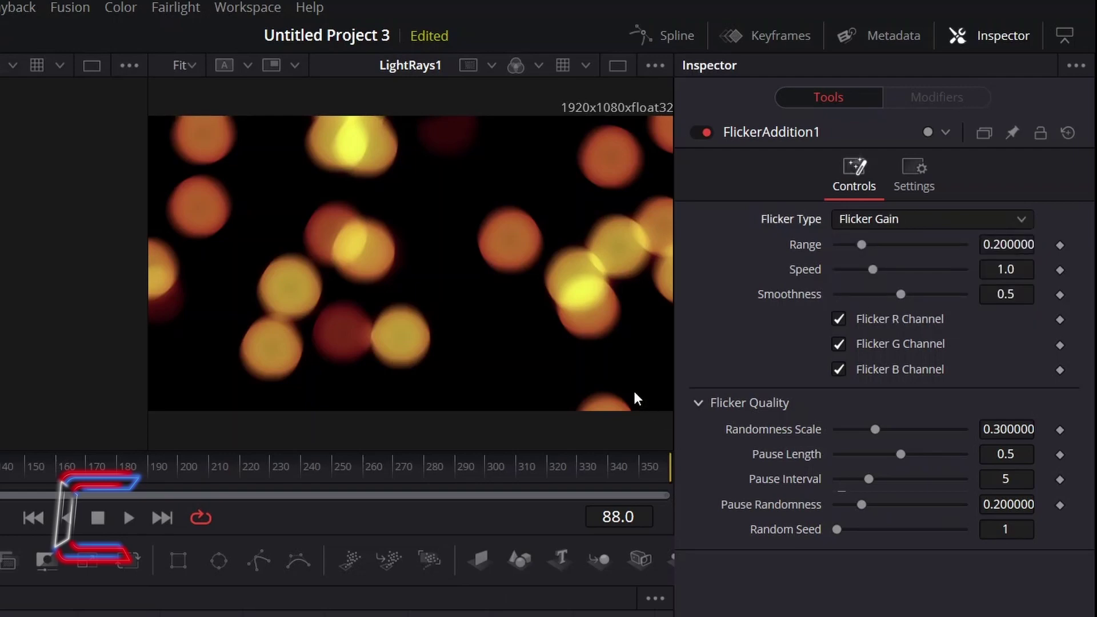
- Set the flicker Range to 0.07 and Randomness Scale to 0.5
click(1012, 245)
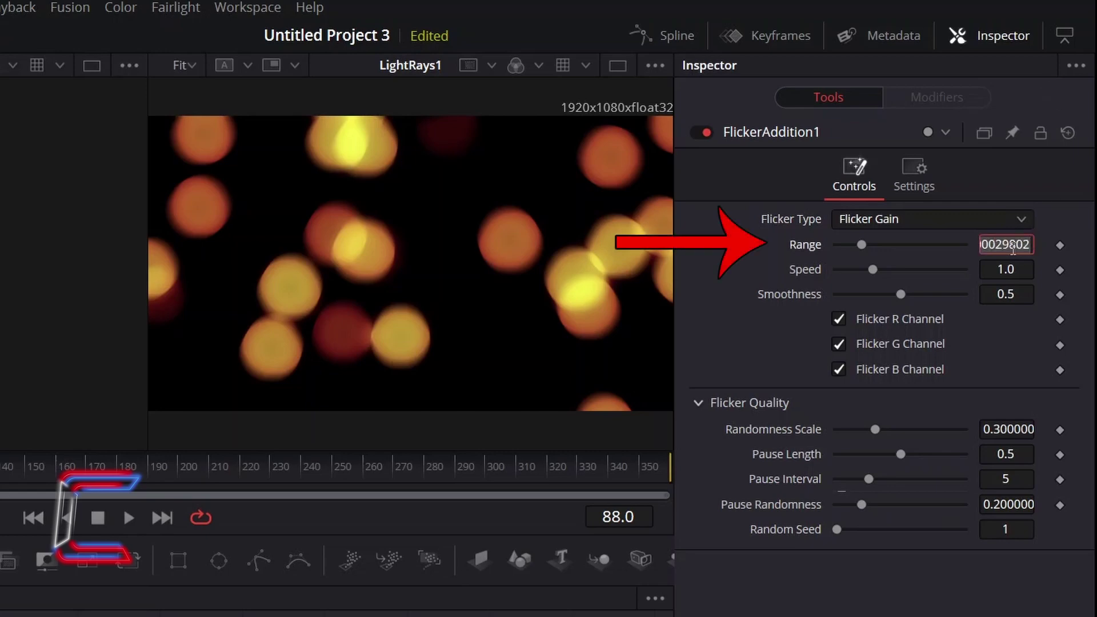
text(0.07)
key(Tab)
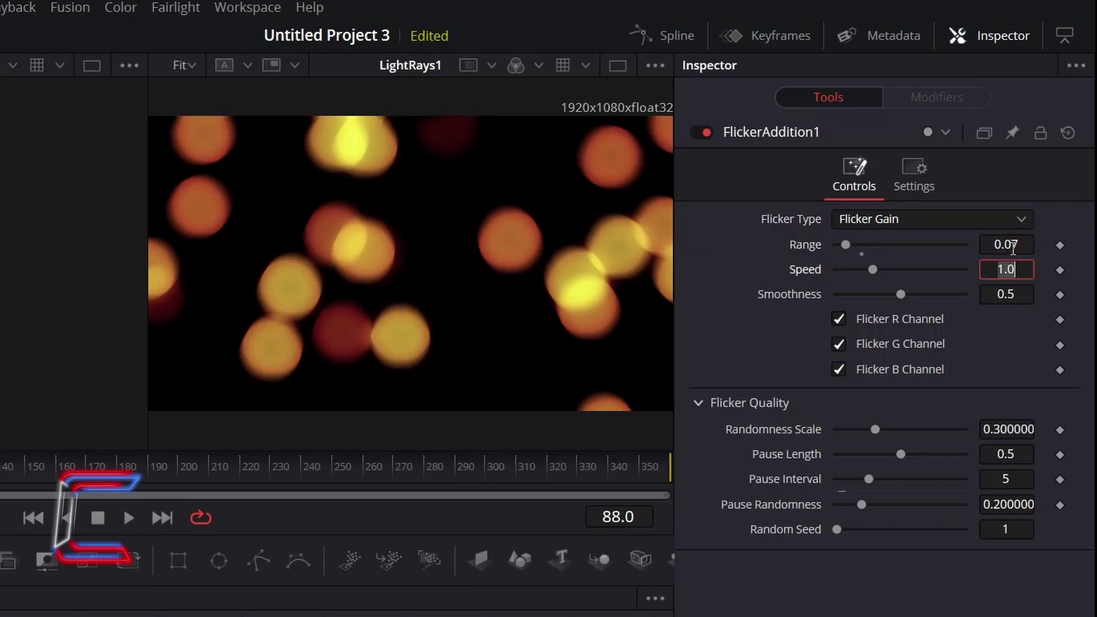
click(1000, 422)
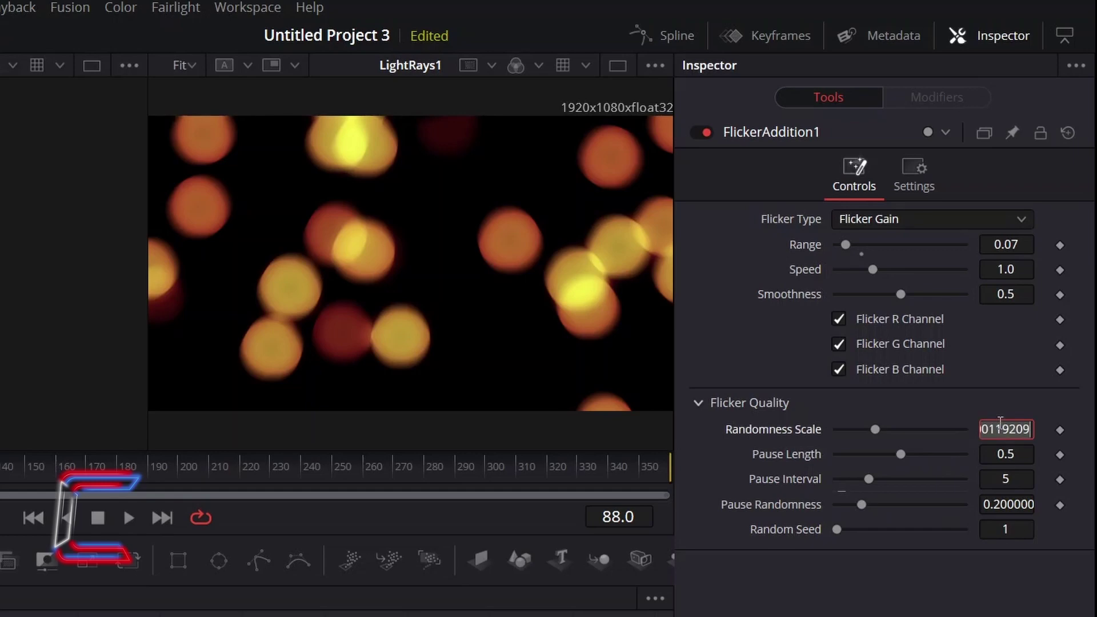
key(BackSpace)
text(.)
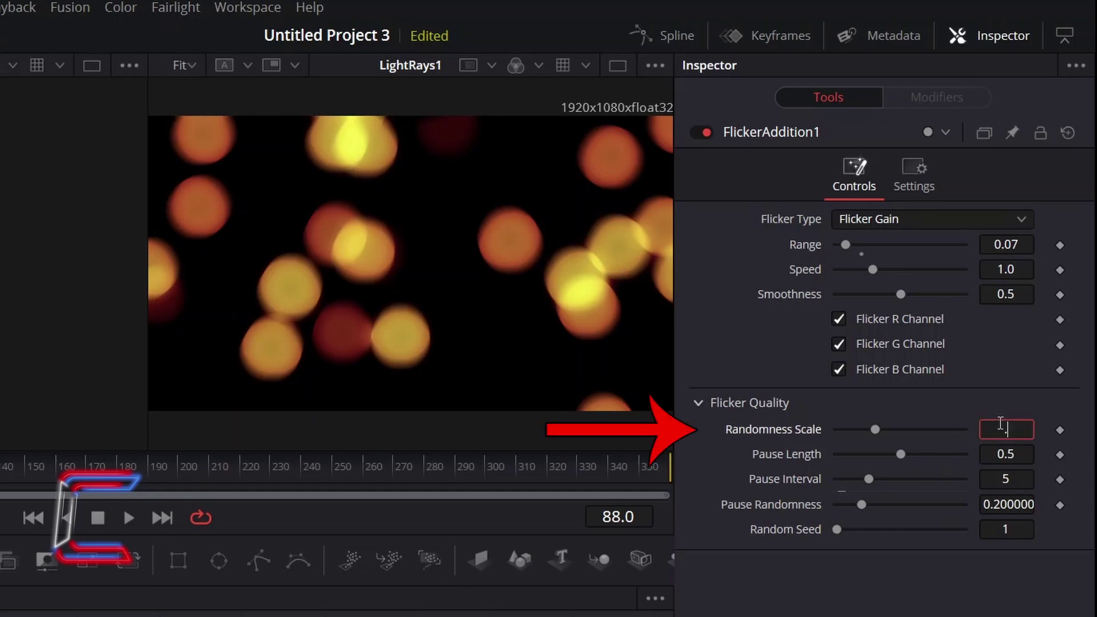
text(5)
key(Tab)
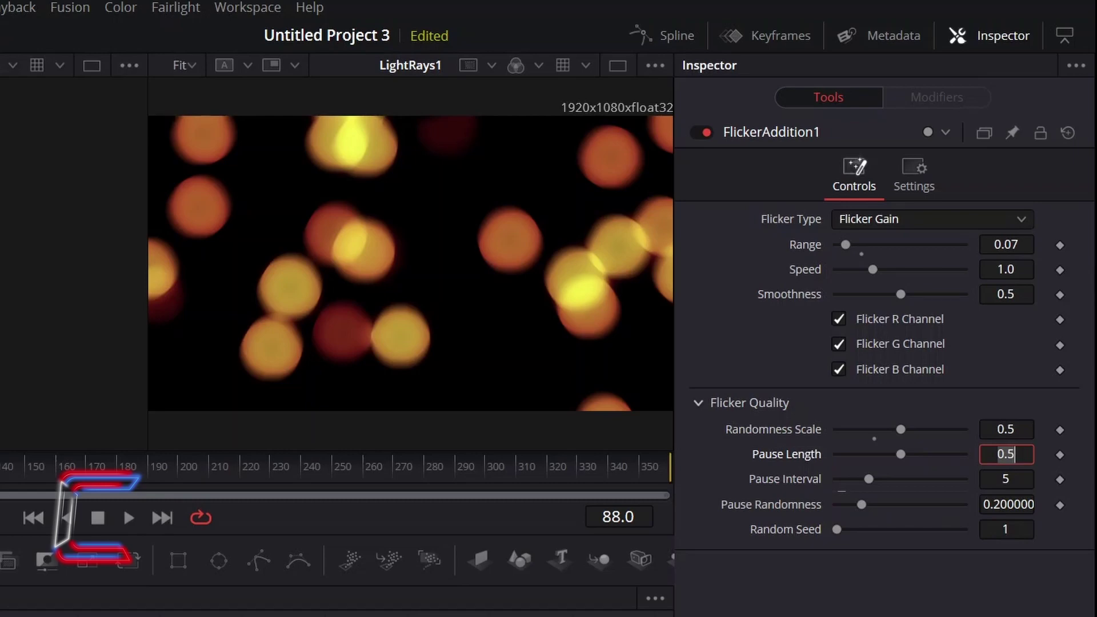
- Set Pause Length 1.0, Pause Interval 20, keep Pause Randomness 0.2, and Random Seed 2
text(1)
key(Tab)
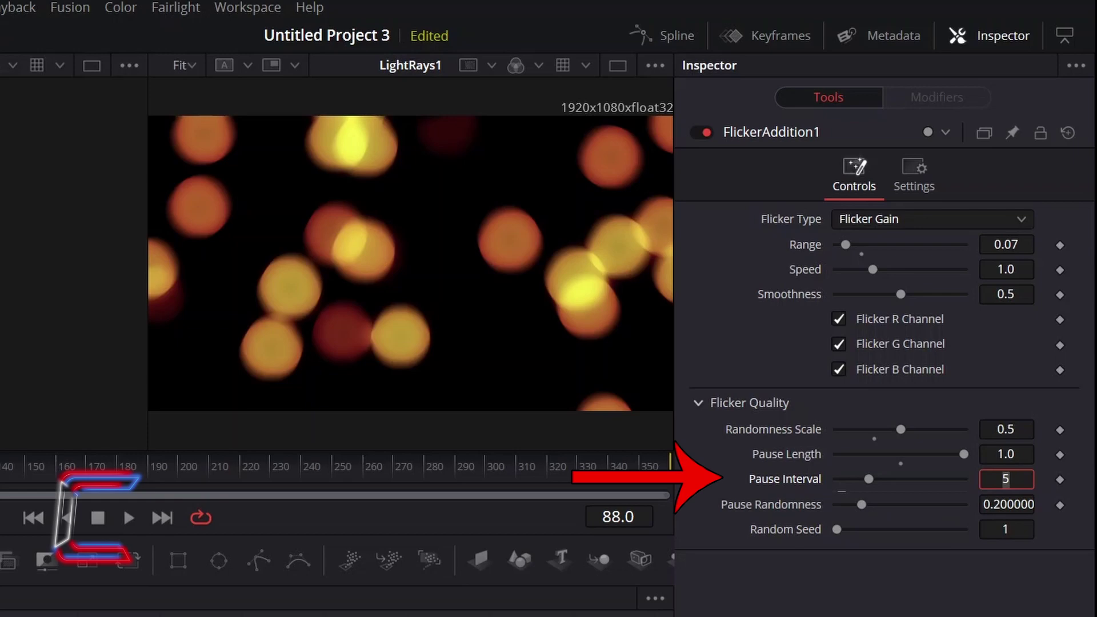
key(BackSpace)
text(20)
key(Tab)
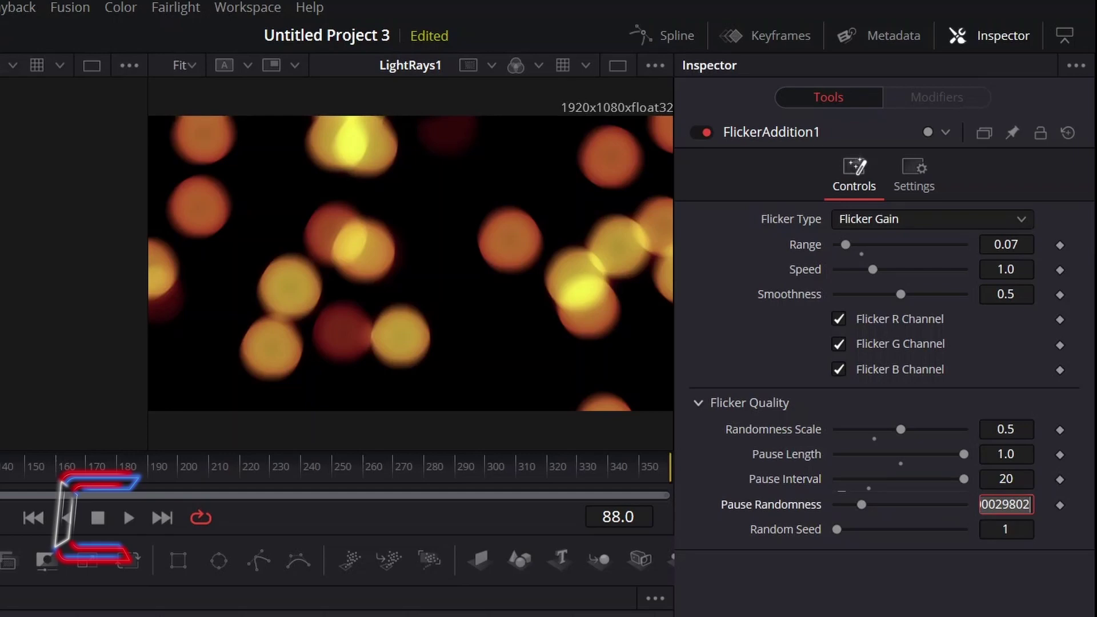
click(789, 601)
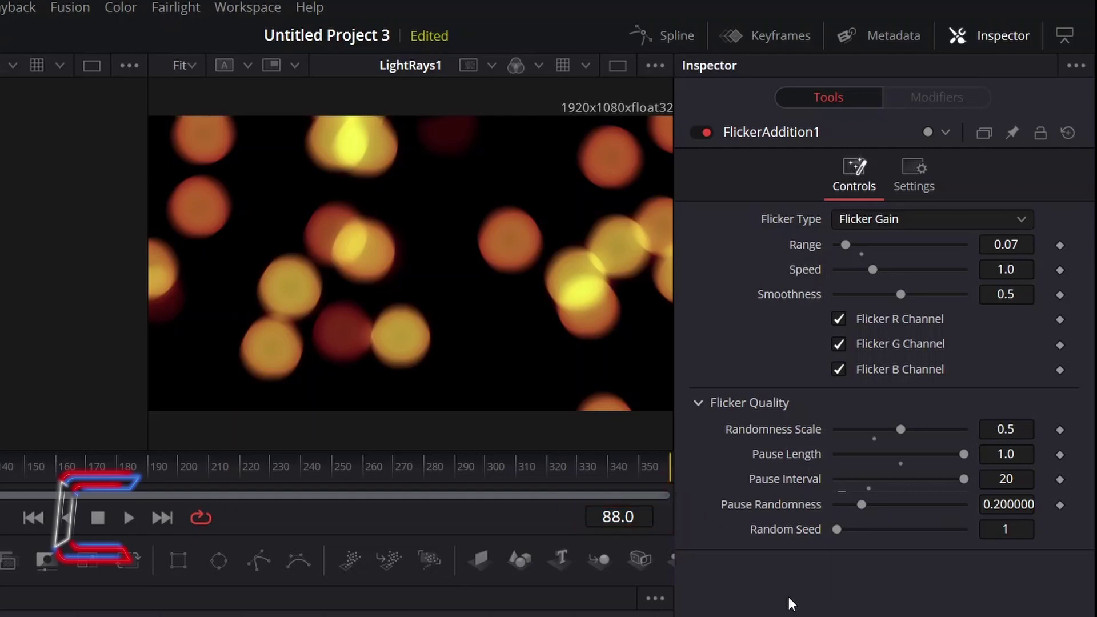
click(997, 529)
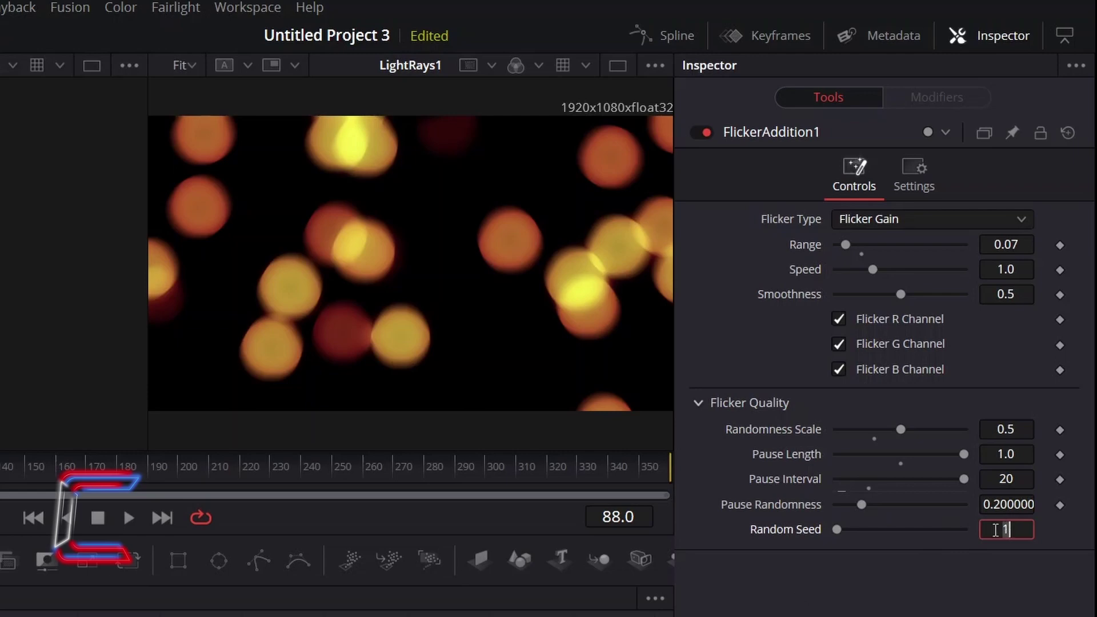
key(BackSpace)
text(2)
key(Tab)
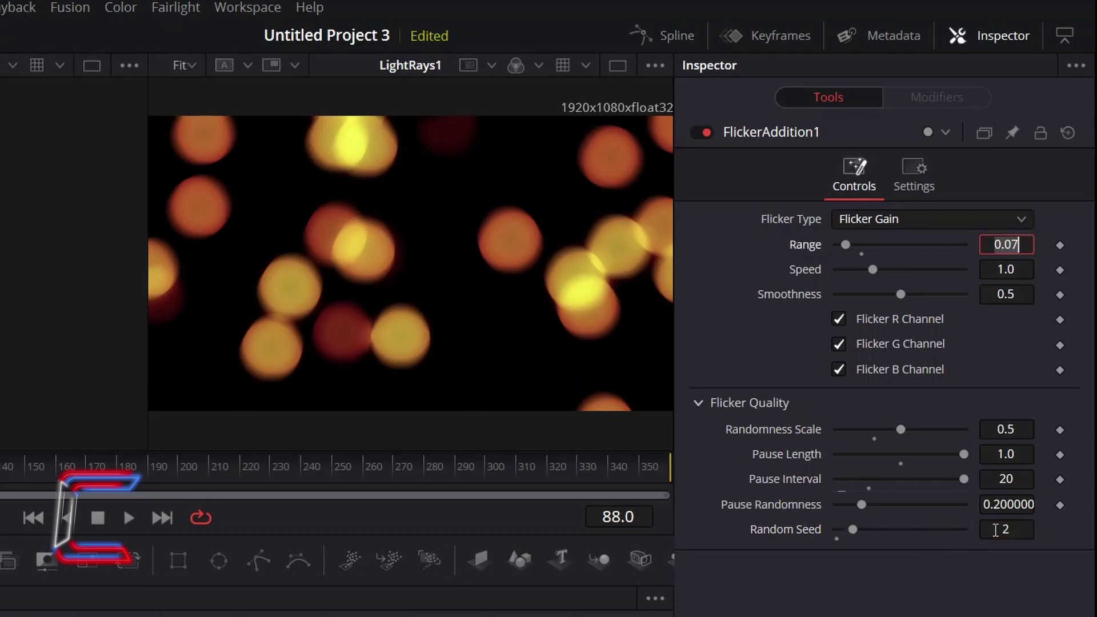
key(Escape)
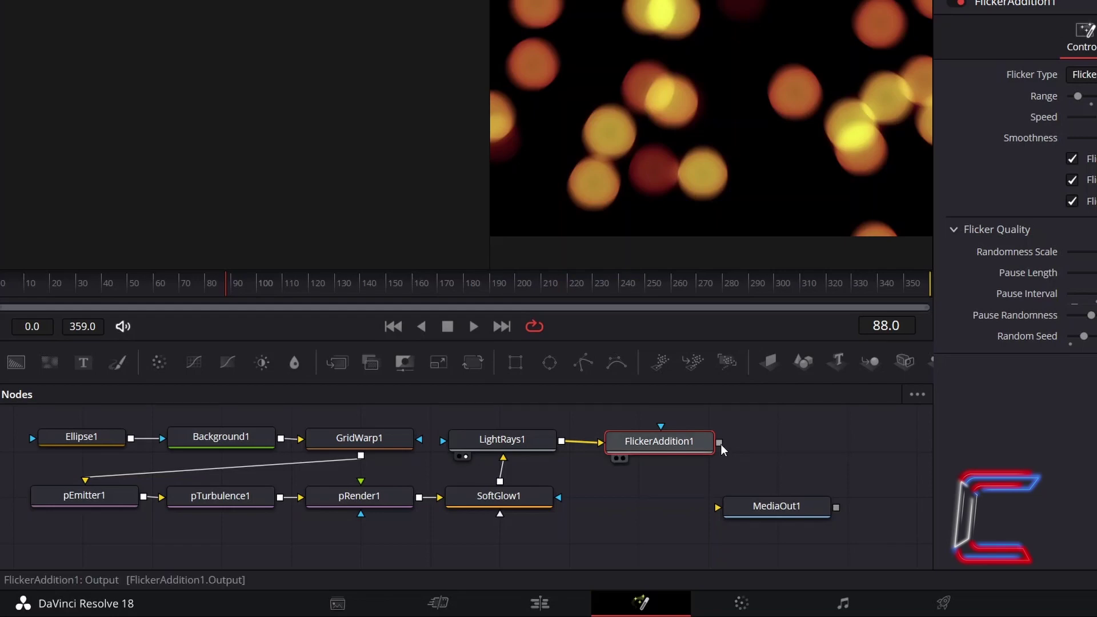
- Connect FlickerAddition1 to MediaOut1, then select the Fusion Composition clip on the Edit timeline
drag(719, 444, 717, 512)
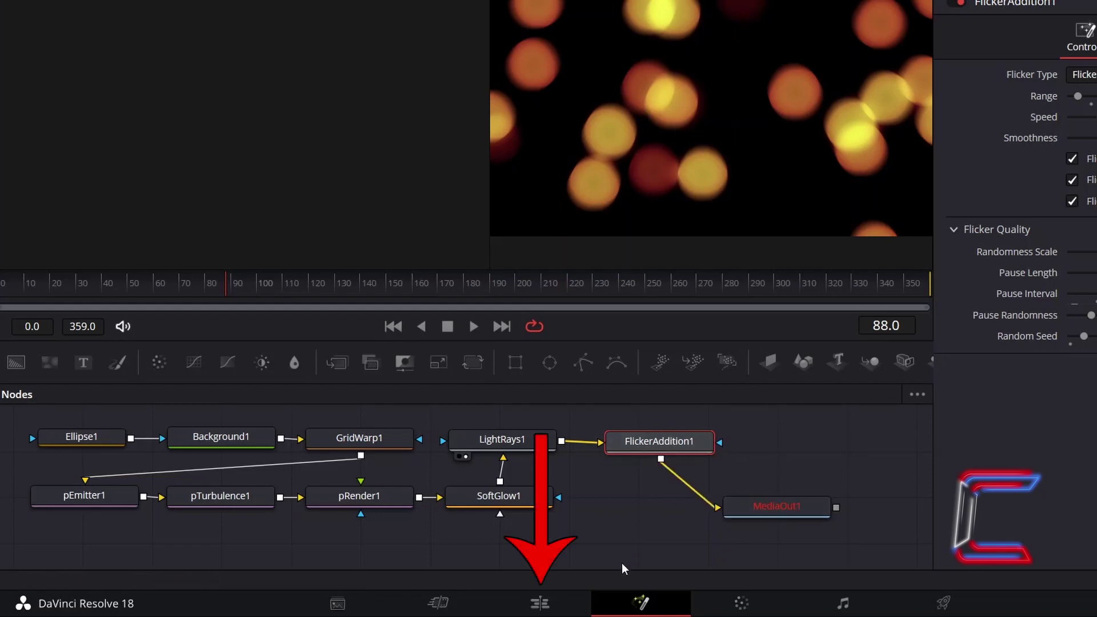
click(575, 610)
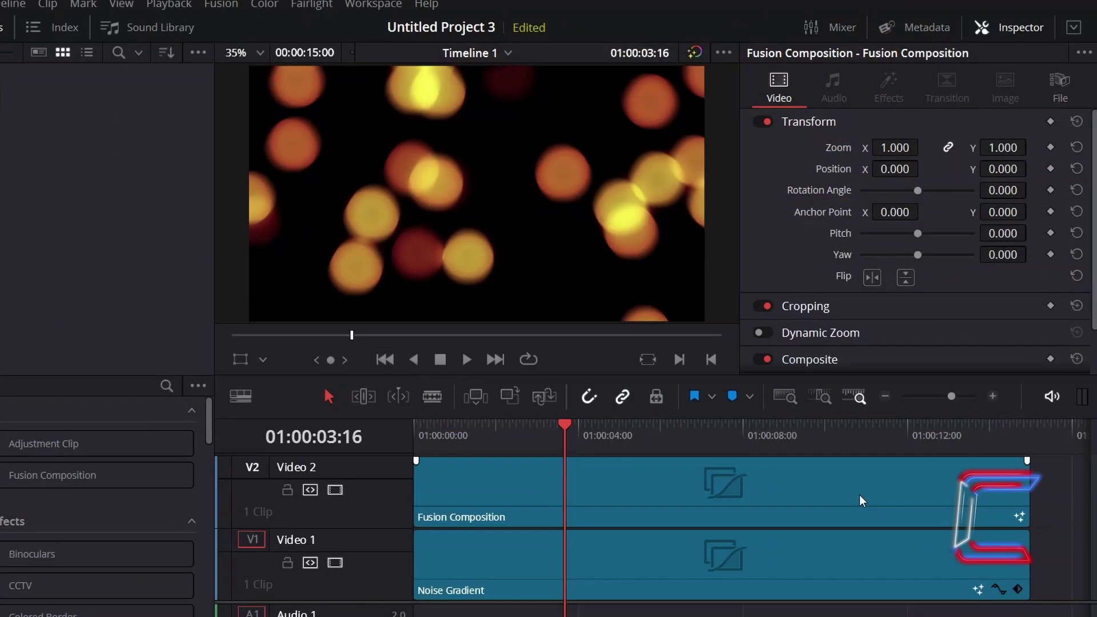
click(845, 498)
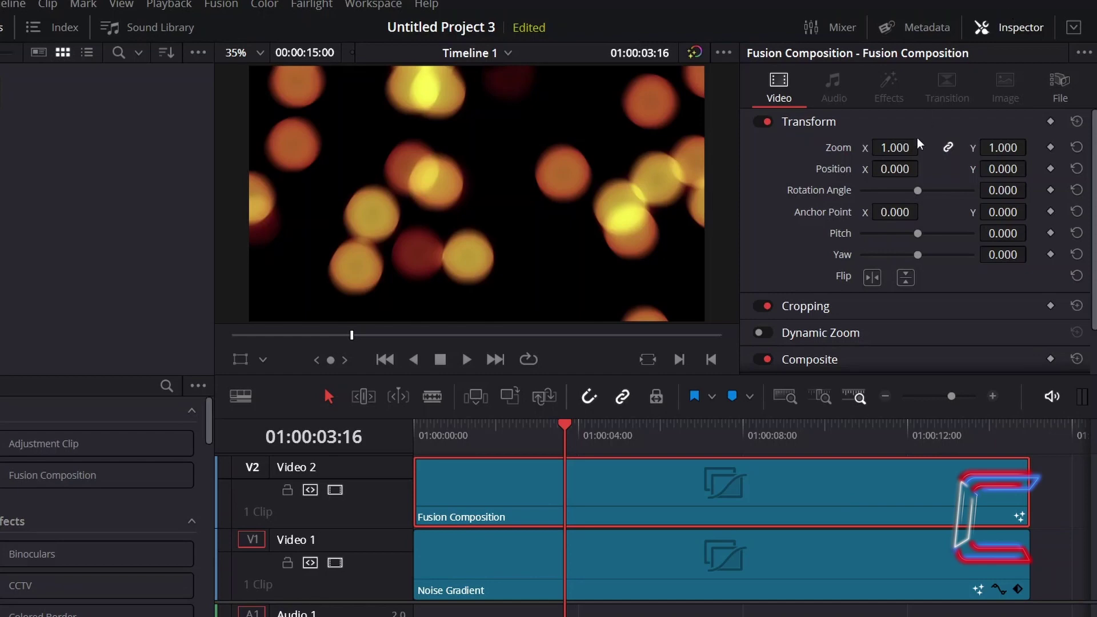
- Set the Fusion Composition clip's Composite Mode to Add in the Inspector
scroll(867, 297, down, 2)
click(865, 307)
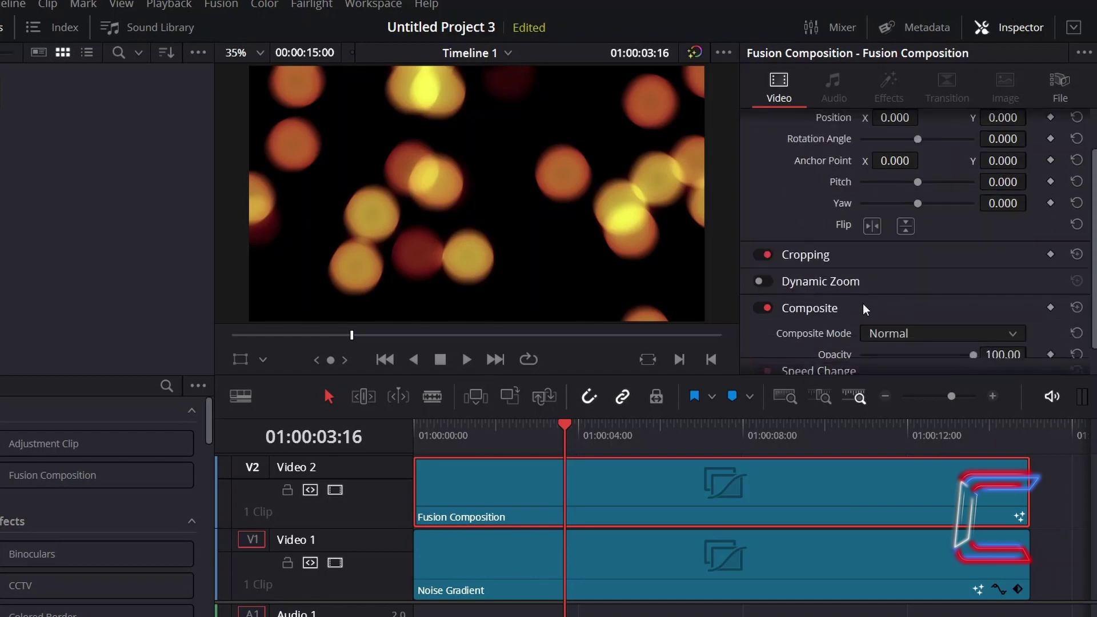
scroll(863, 304, down, 2)
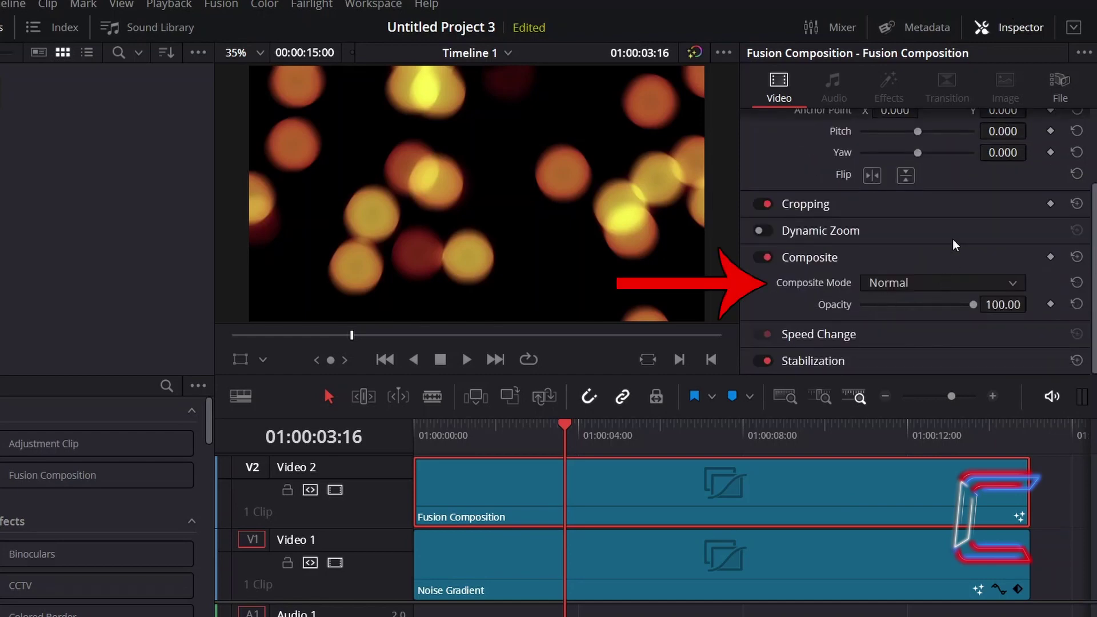
click(920, 282)
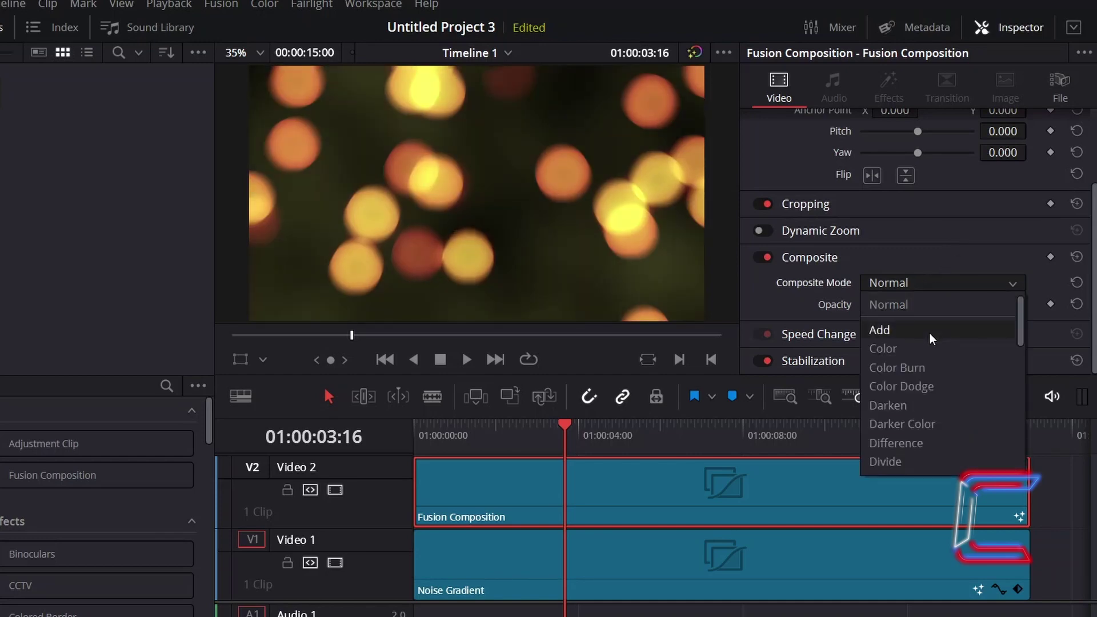
click(929, 333)
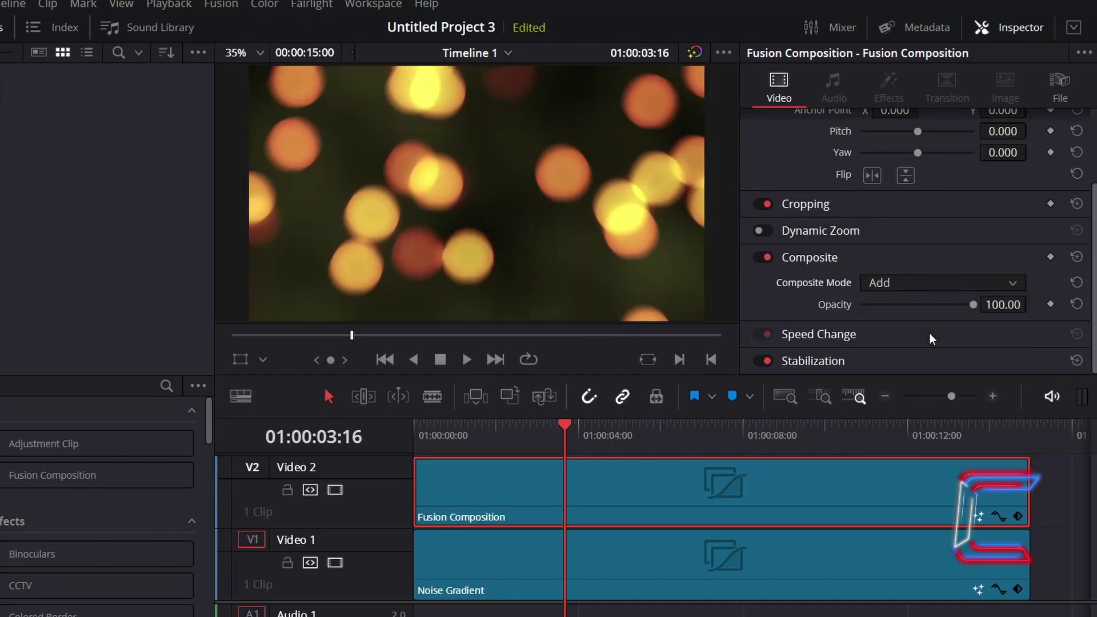